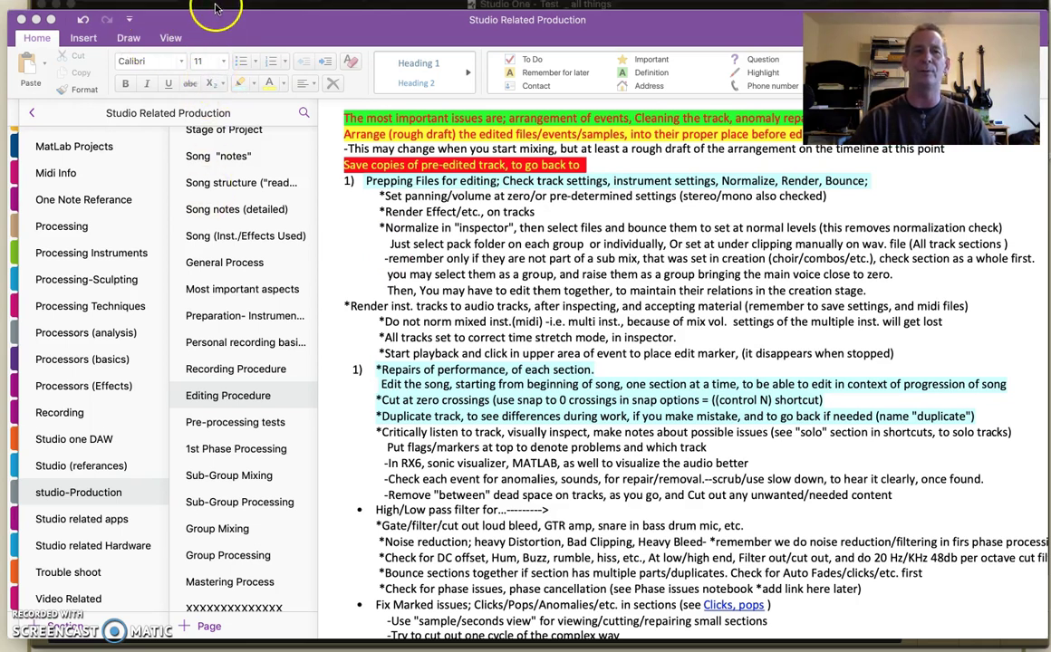
Step: Switch from the OneNote notes to the Studio One session showing the Test file vocal track
{"action": "key", "text": "super+Tab"}
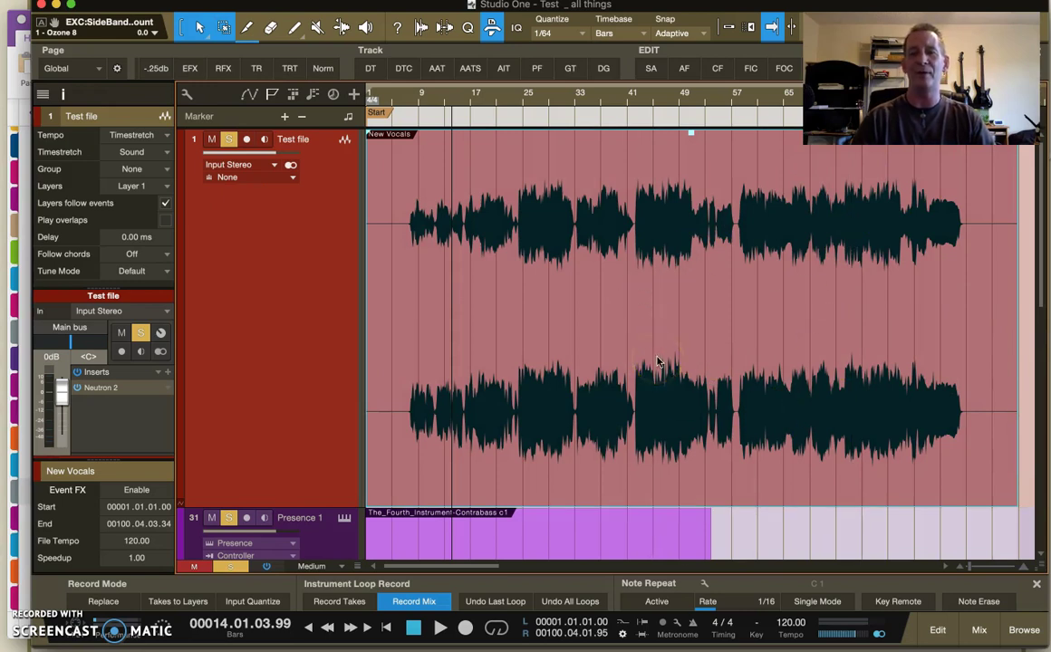
Step: Try louder gain on the New Vocals event, then settle it at -0.9 dB
{"action": "left_click", "coordinate": [686, 71]}
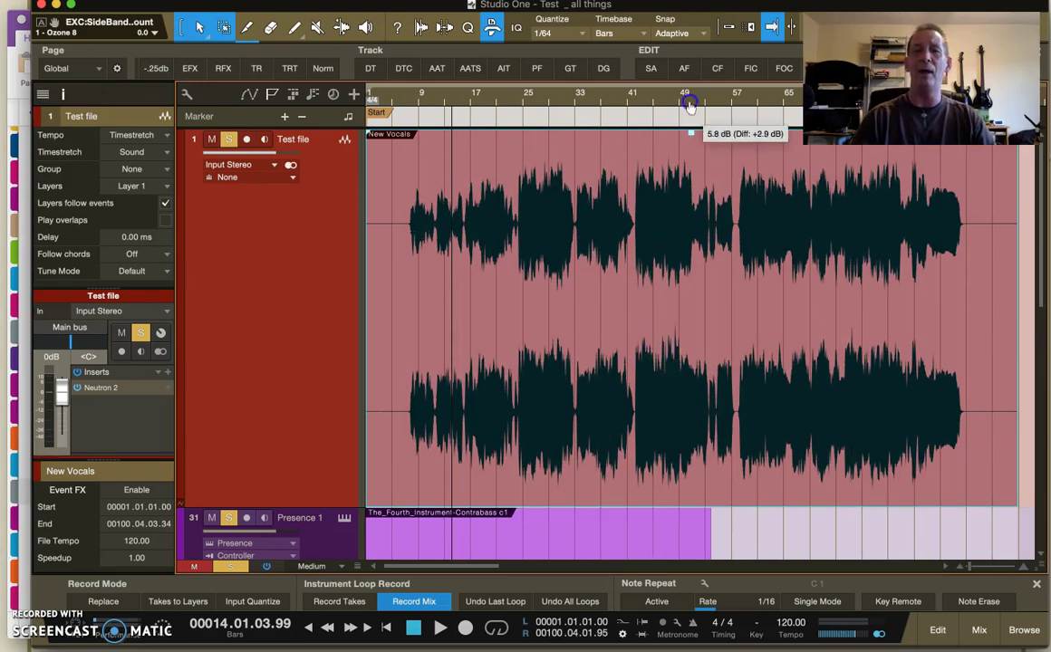
{"action": "left_click_drag", "start_coordinate": [686, 74], "coordinate": [688, 88]}
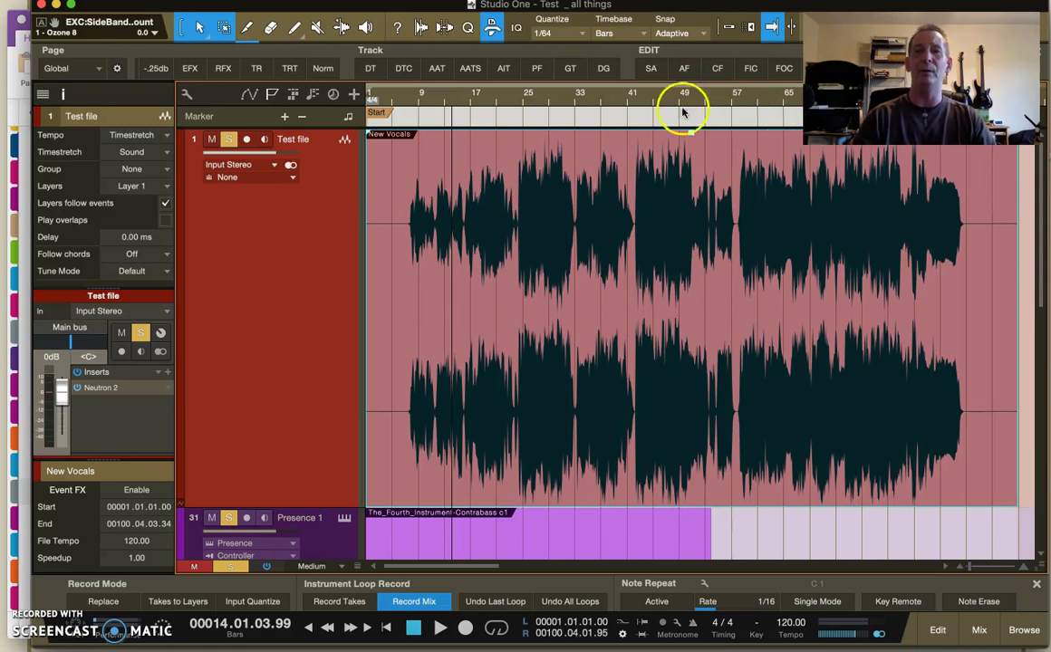
{"action": "left_click_drag", "start_coordinate": [691, 136], "coordinate": [695, 210]}
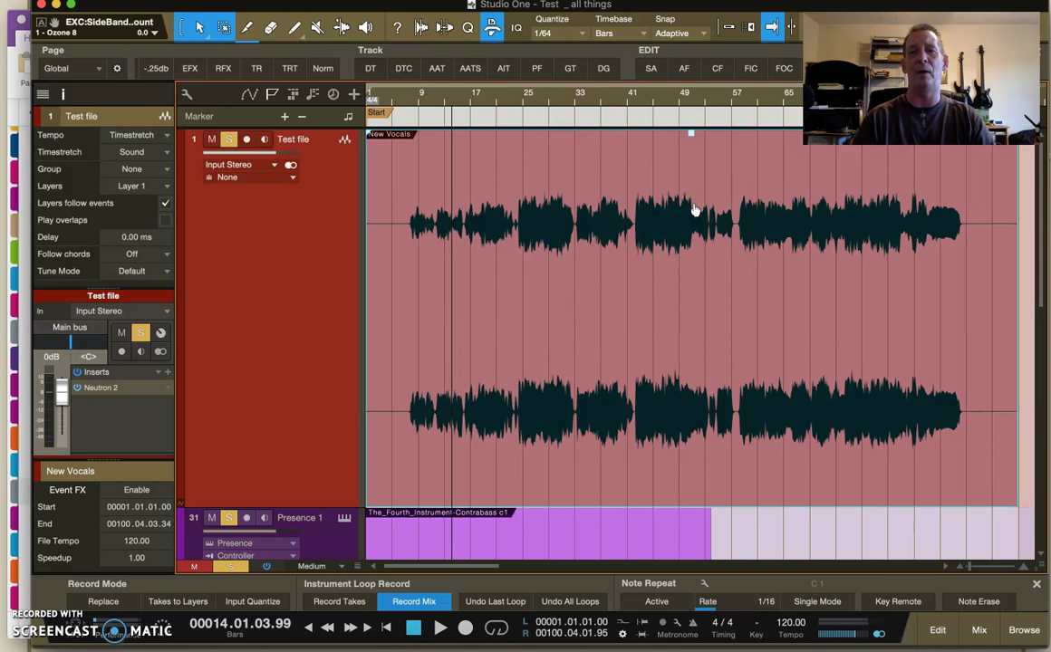
{"action": "left_click", "coordinate": [601, 258]}
{"action": "left_click", "coordinate": [404, 261]}
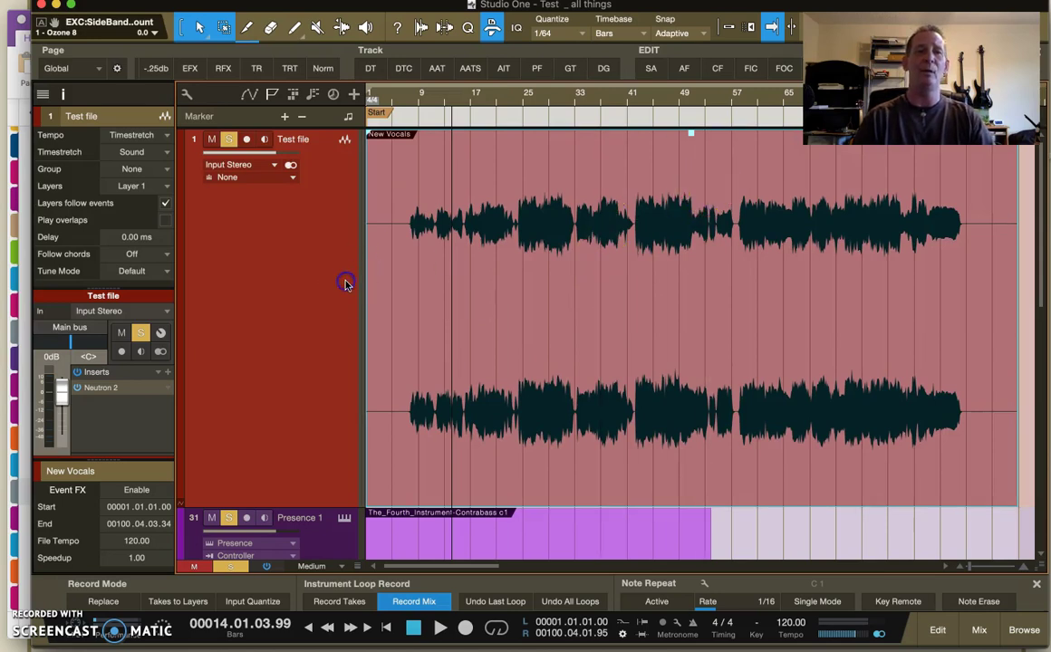
{"action": "left_click", "coordinate": [319, 169]}
{"action": "left_click", "coordinate": [291, 169]}
{"action": "left_click", "coordinate": [65, 360]}
{"action": "left_click_drag", "start_coordinate": [65, 361], "coordinate": [63, 402]}
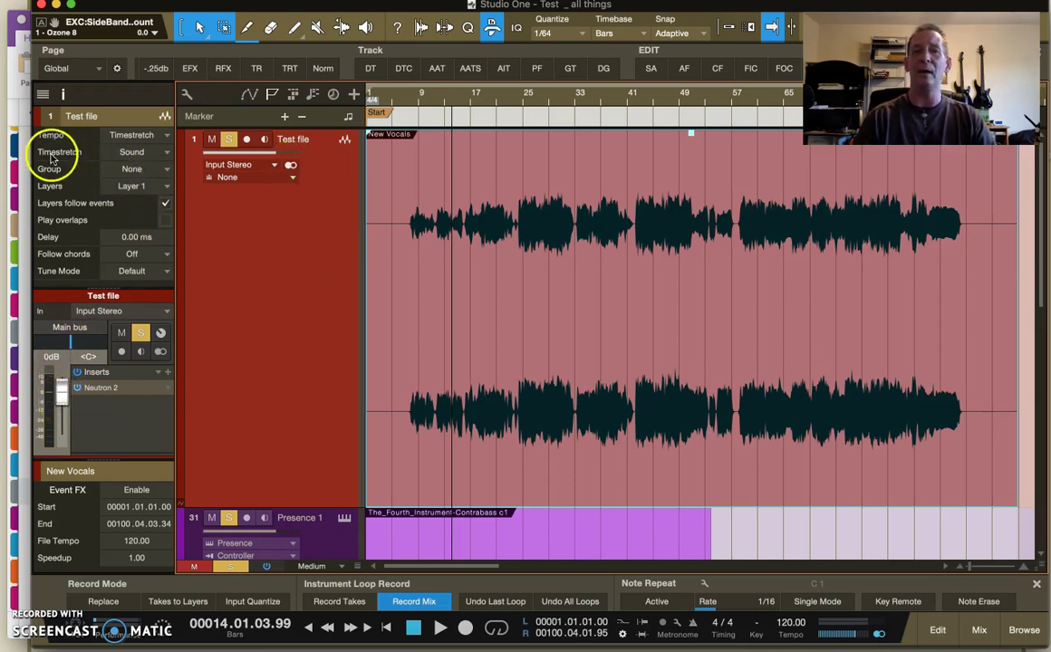
Step: Keep Timestretch on Sound and resize the inspector to show the New Vocals event's Normalize and Gain fields
{"action": "left_click", "coordinate": [166, 152]}
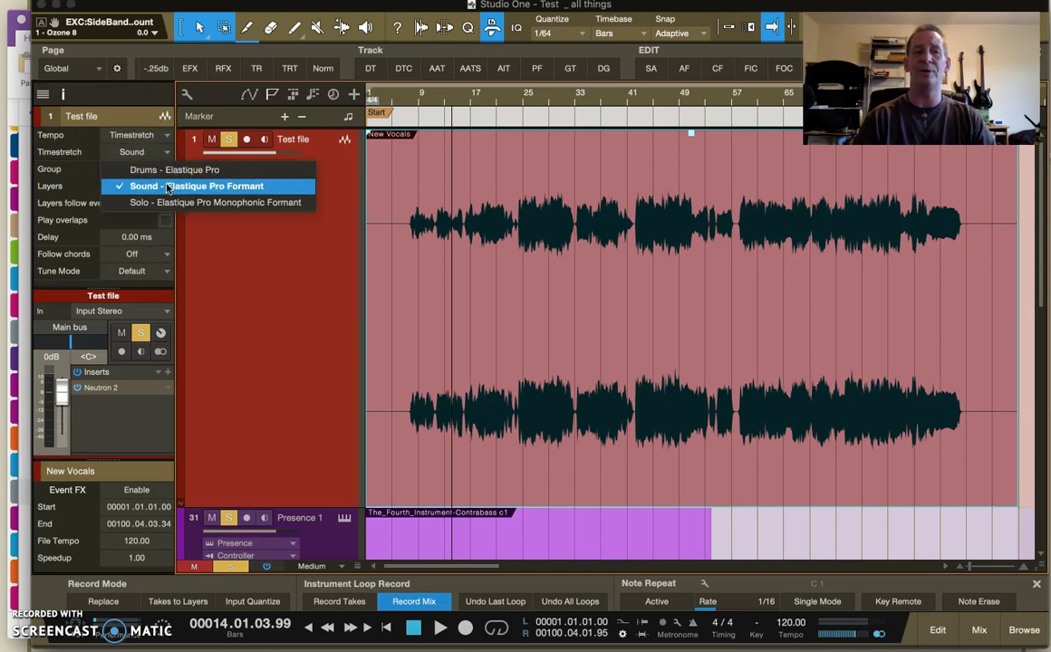
{"action": "left_click", "coordinate": [167, 188]}
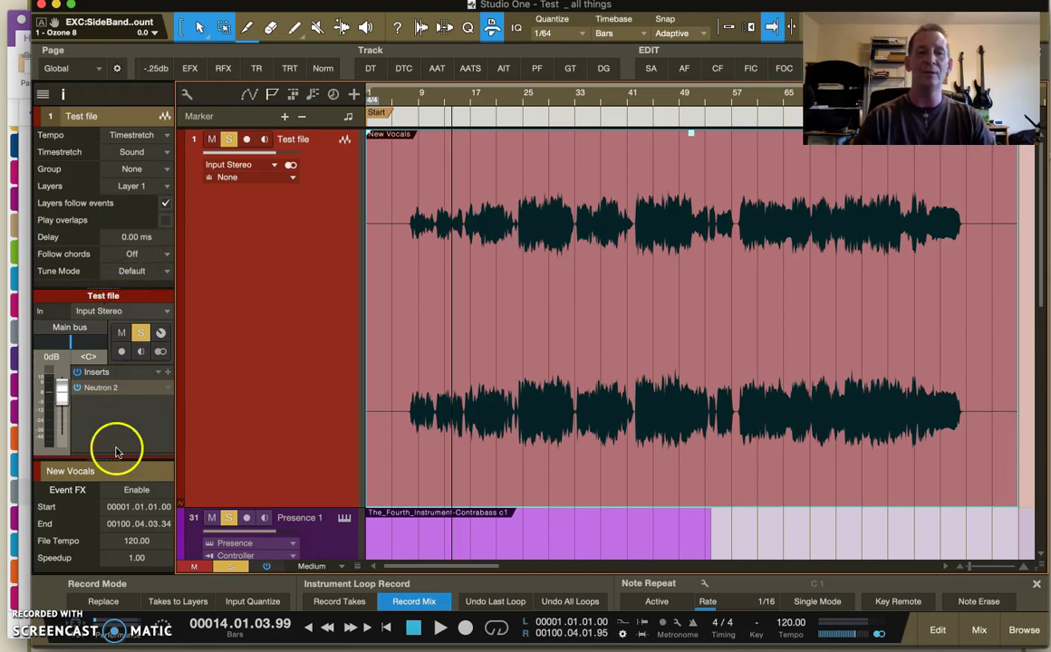
{"action": "left_click_drag", "start_coordinate": [113, 469], "coordinate": [115, 542]}
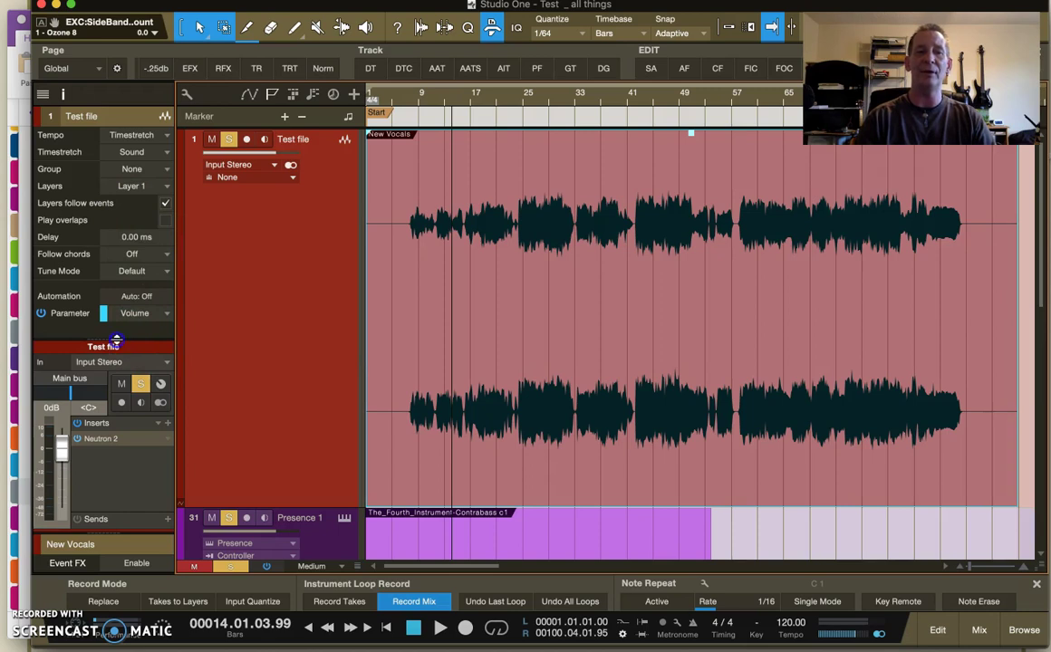
{"action": "left_click_drag", "start_coordinate": [107, 337], "coordinate": [123, 223]}
{"action": "left_click", "coordinate": [113, 313]}
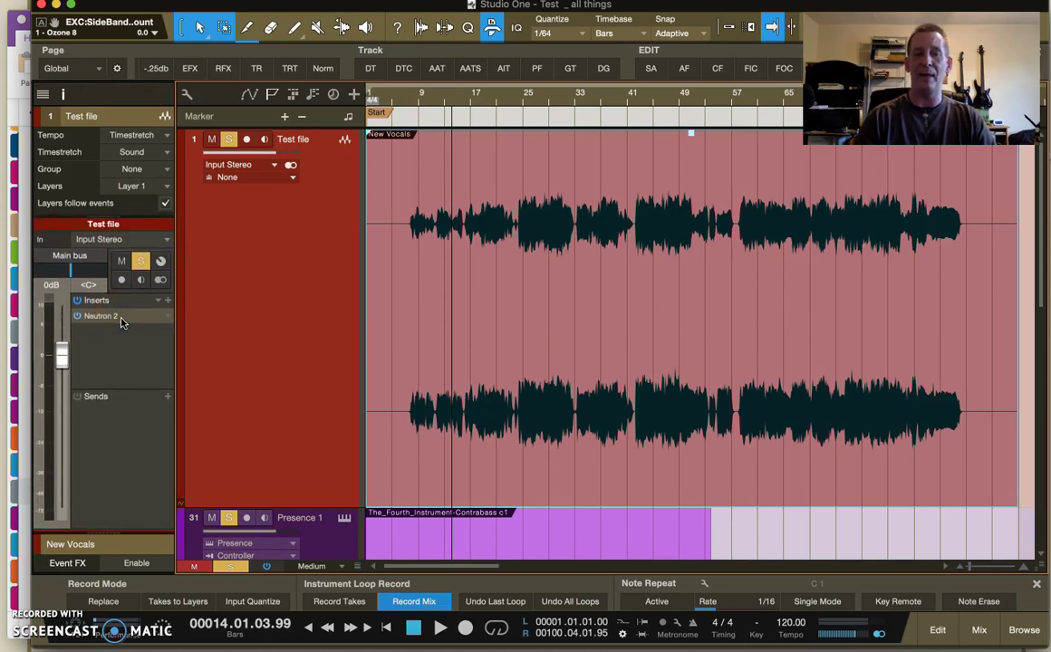
{"action": "left_click", "coordinate": [112, 318]}
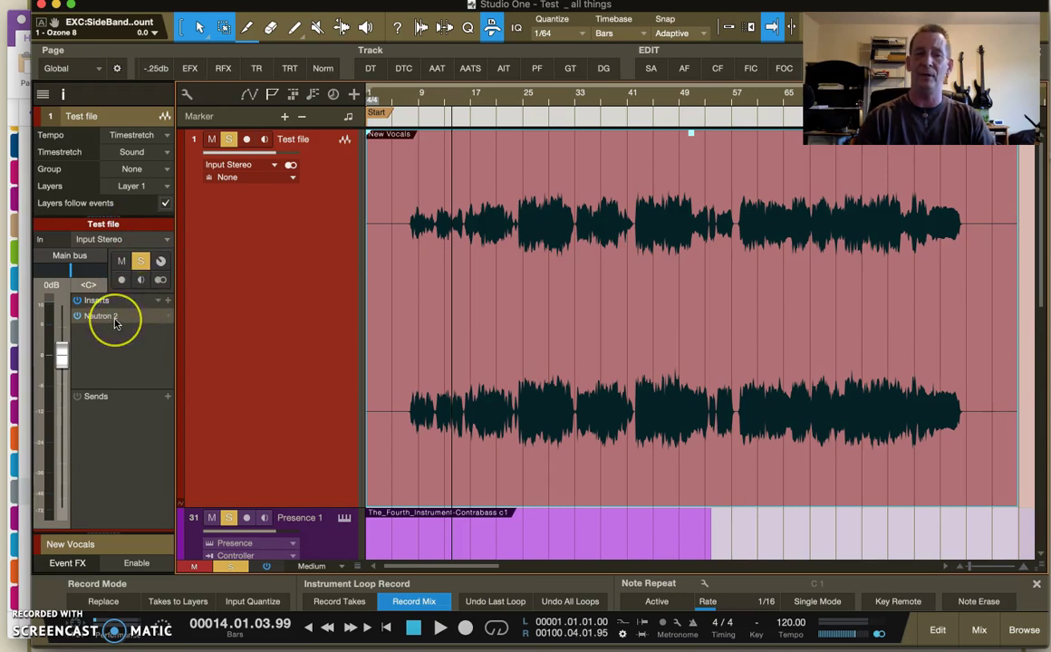
{"action": "left_click", "coordinate": [125, 352]}
{"action": "left_click", "coordinate": [132, 535]}
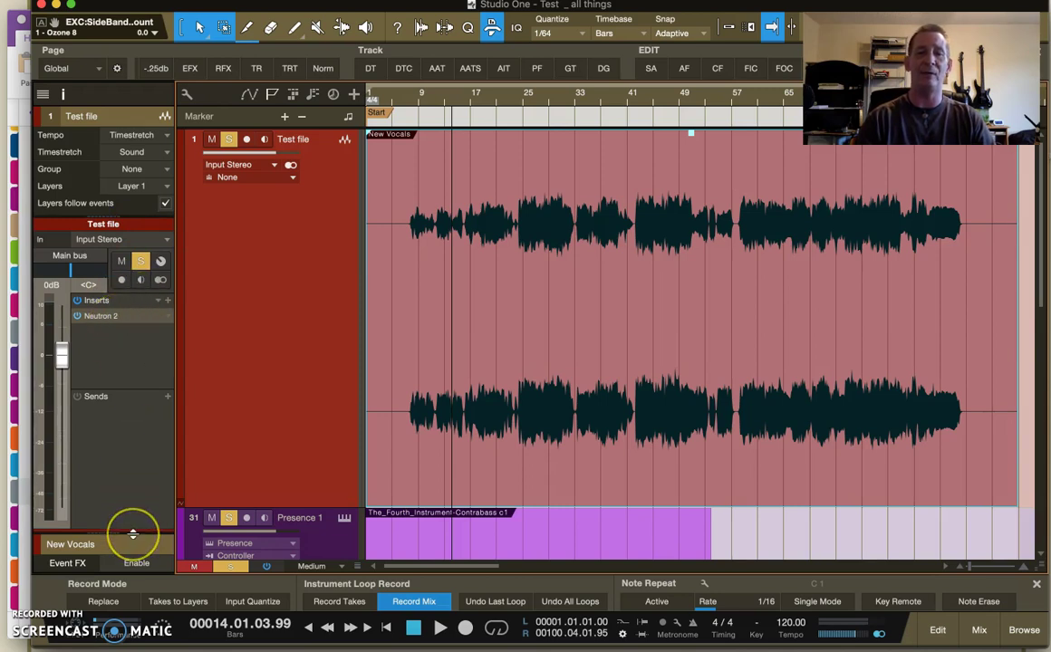
{"action": "left_click_drag", "start_coordinate": [132, 534], "coordinate": [136, 350]}
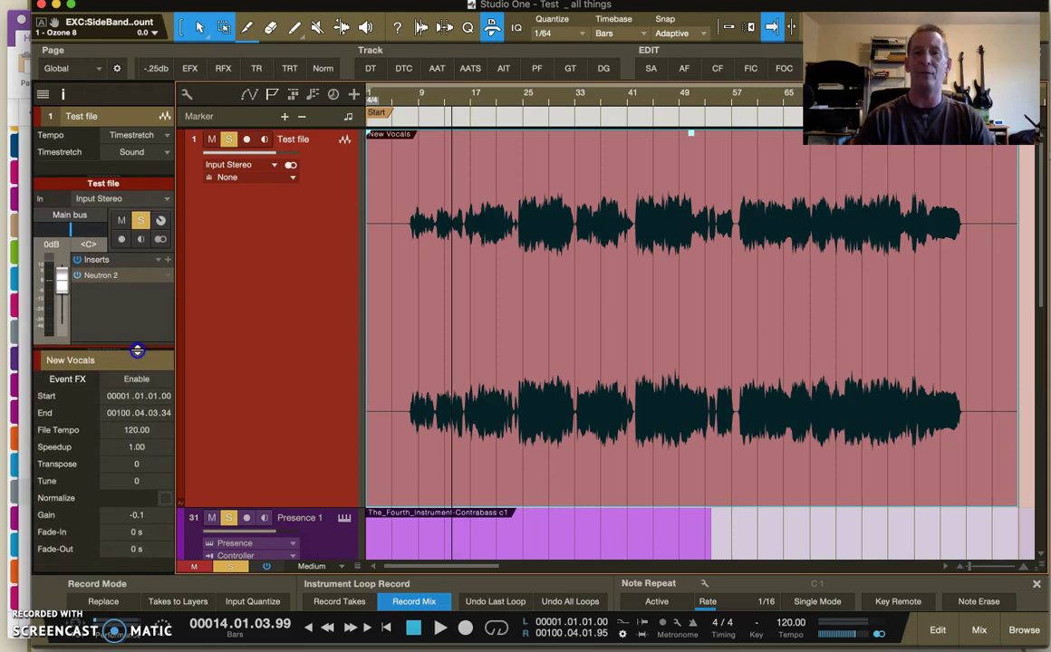
Step: Enable Normalize on the New Vocals event with its gain set to +1.8 dB
{"action": "left_click_drag", "start_coordinate": [137, 351], "coordinate": [150, 287]}
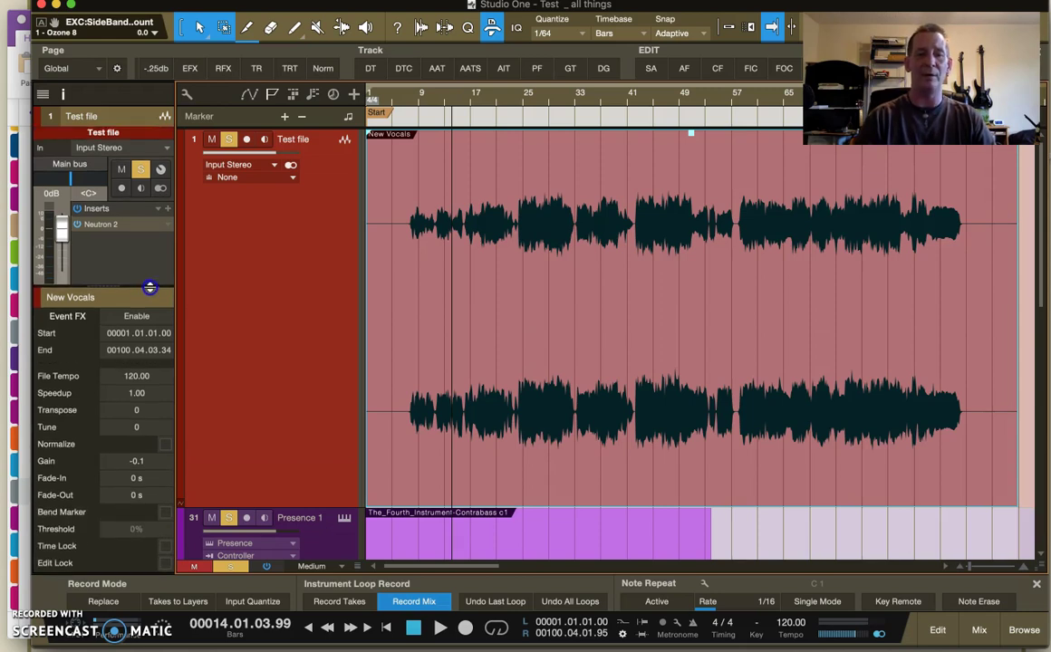
{"action": "left_click", "coordinate": [165, 444]}
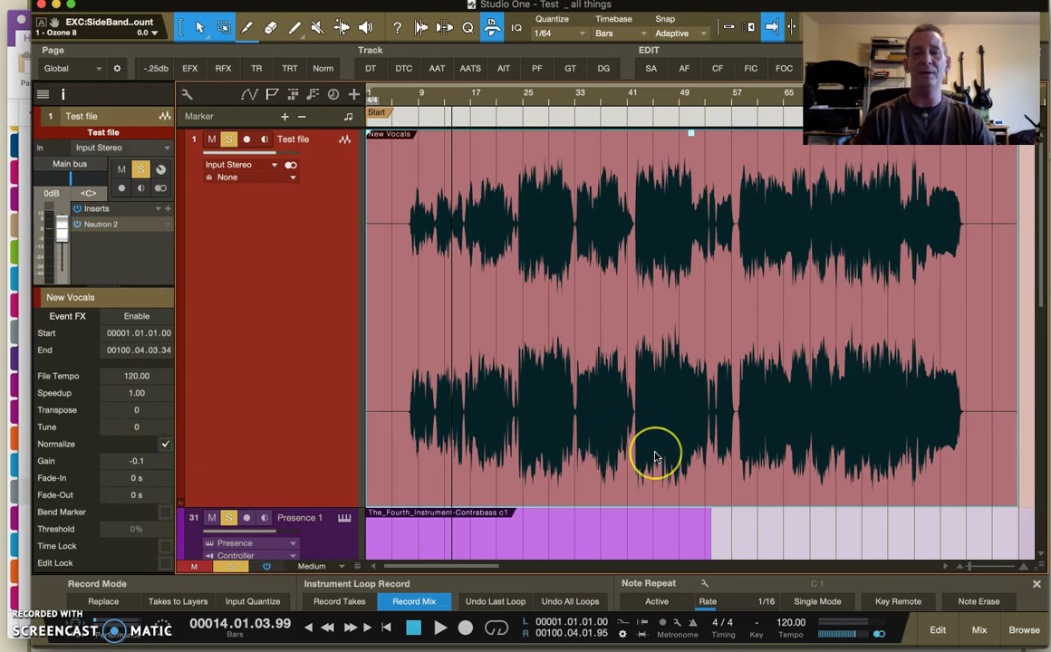
{"action": "left_click", "coordinate": [164, 444]}
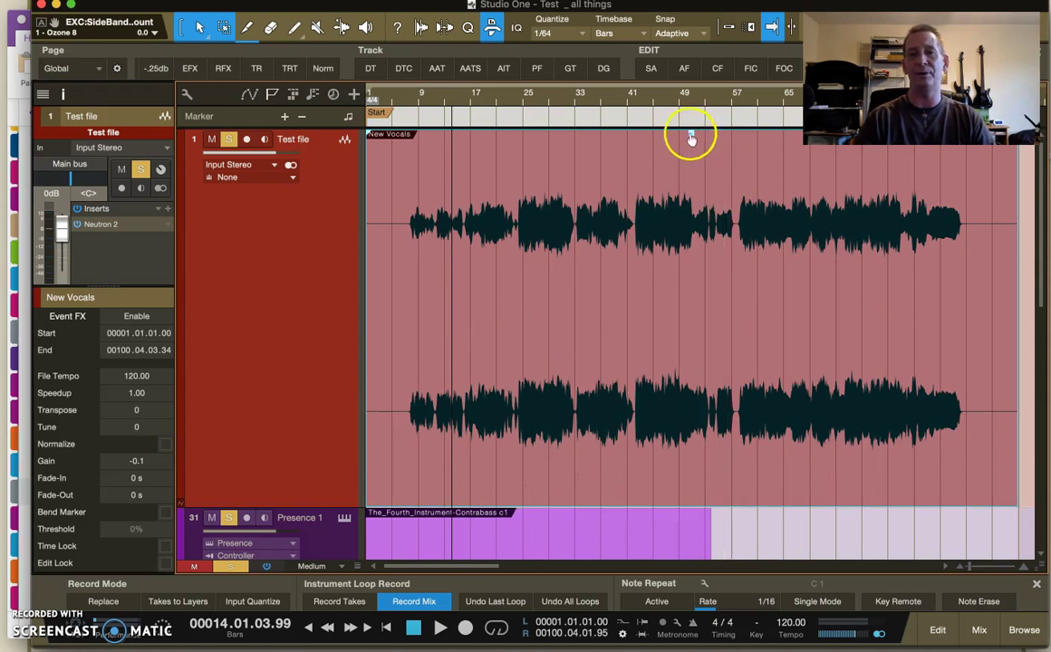
{"action": "left_click_drag", "start_coordinate": [688, 134], "coordinate": [696, 70]}
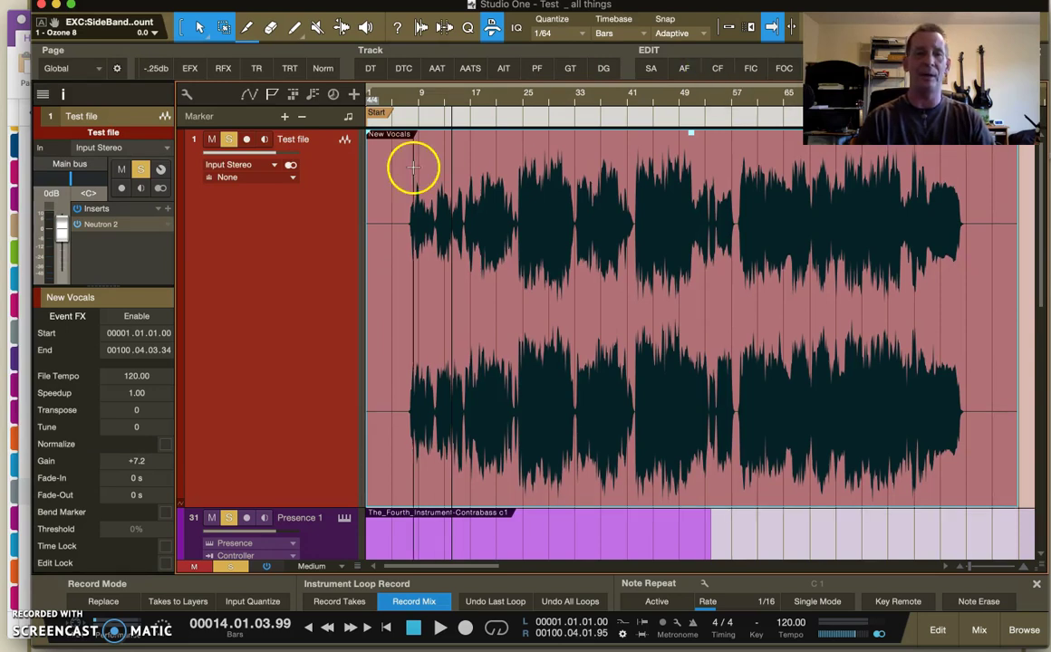
{"action": "left_click", "coordinate": [165, 444]}
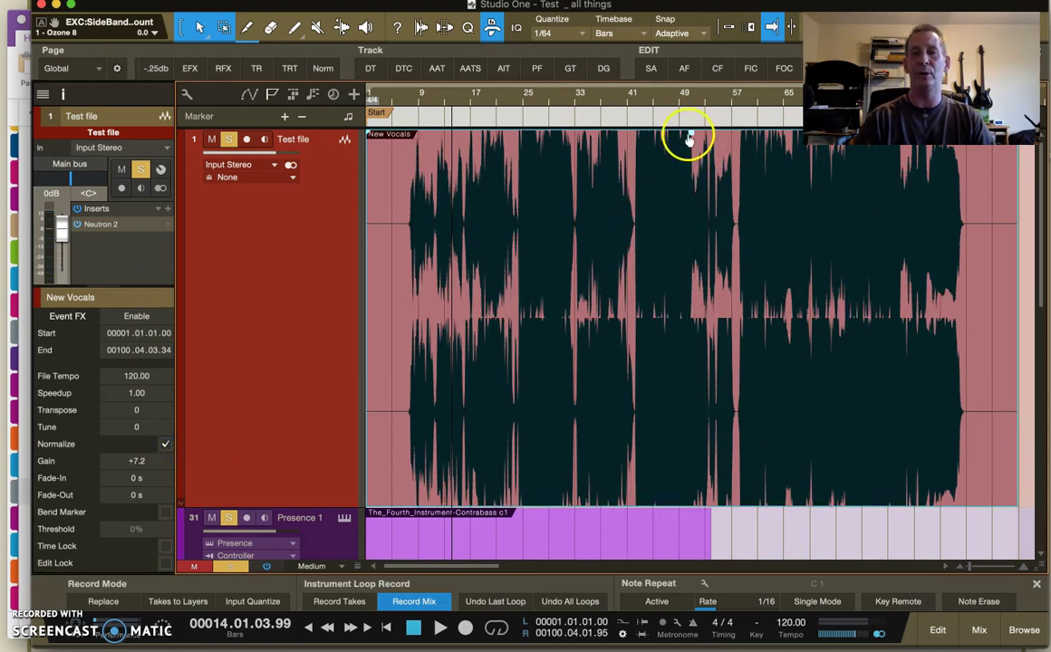
{"action": "left_click_drag", "start_coordinate": [691, 134], "coordinate": [691, 137]}
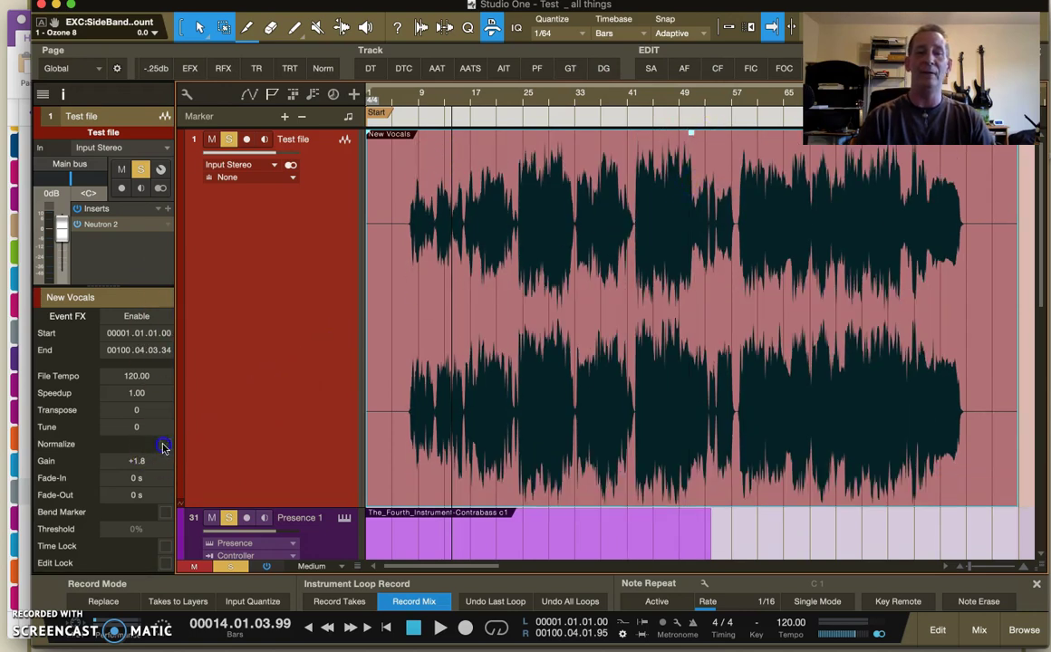
{"action": "left_click", "coordinate": [165, 444]}
{"action": "left_click", "coordinate": [165, 444]}
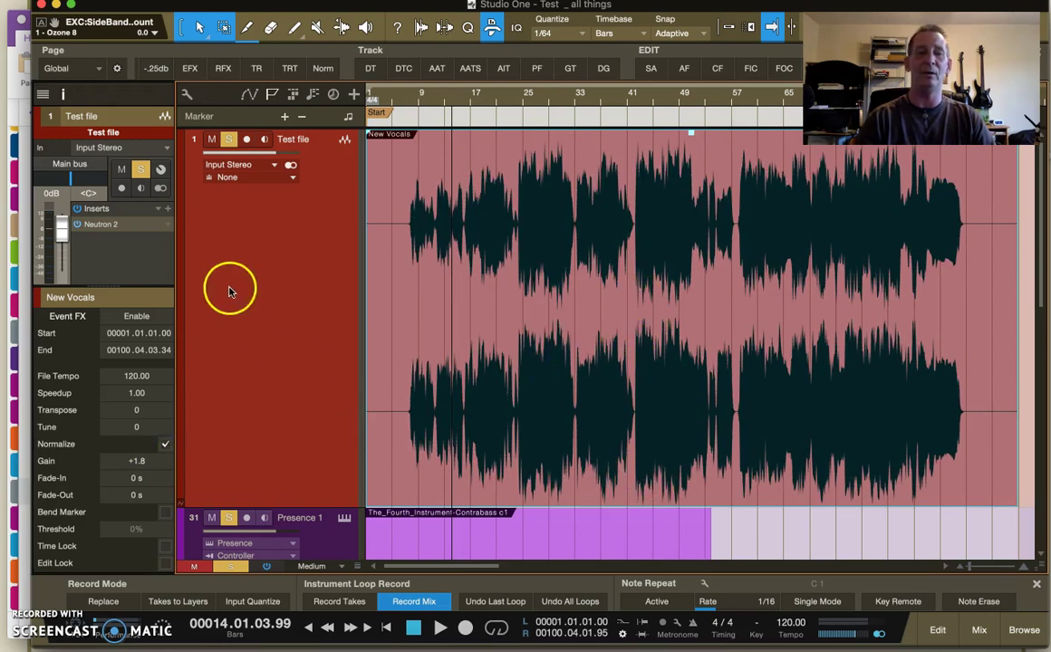
{"action": "left_click_drag", "start_coordinate": [143, 288], "coordinate": [137, 480]}
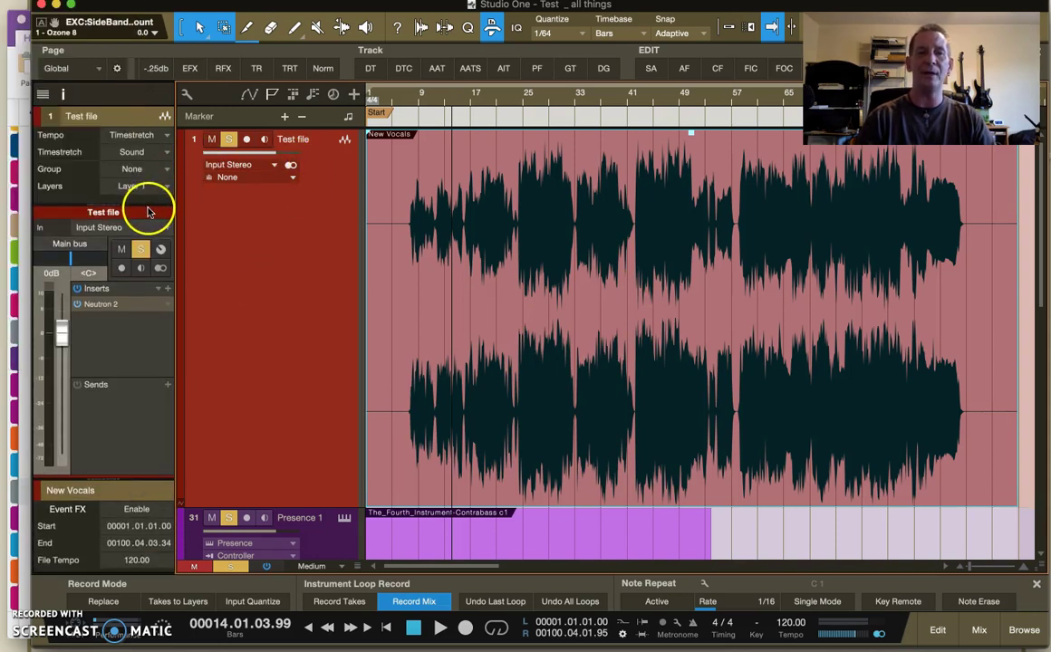
Step: Start rendering the Test file track, stop after the clipping warning, and lower its volume to -4.0 dB
{"action": "left_click_drag", "start_coordinate": [146, 212], "coordinate": [144, 293]}
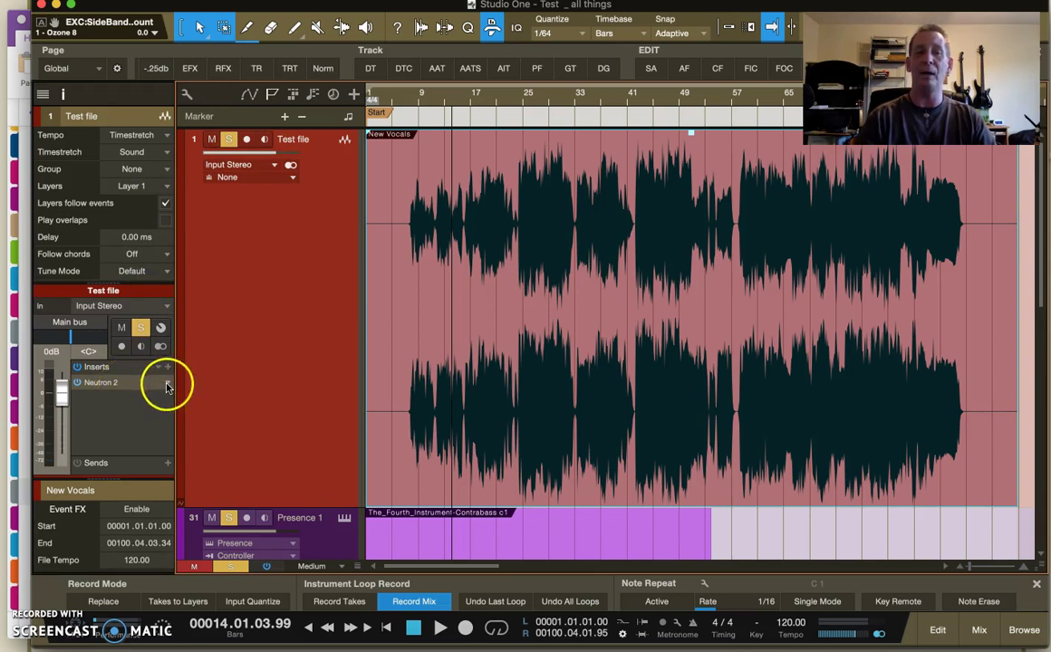
{"action": "right_click", "coordinate": [167, 386]}
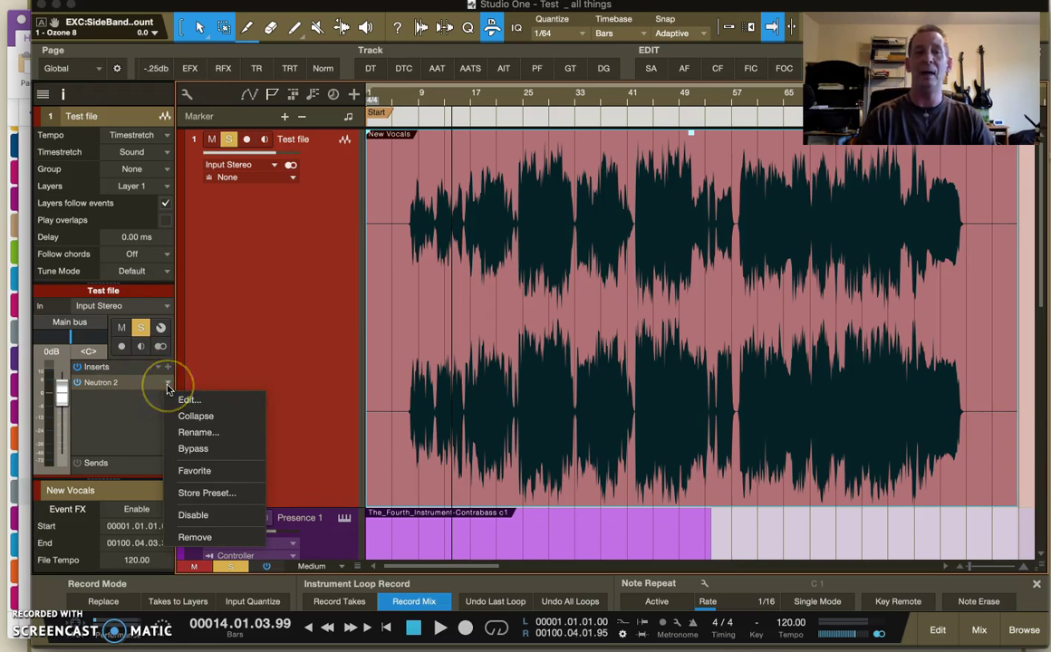
{"action": "key", "text": "Escape"}
{"action": "right_click", "coordinate": [281, 347]}
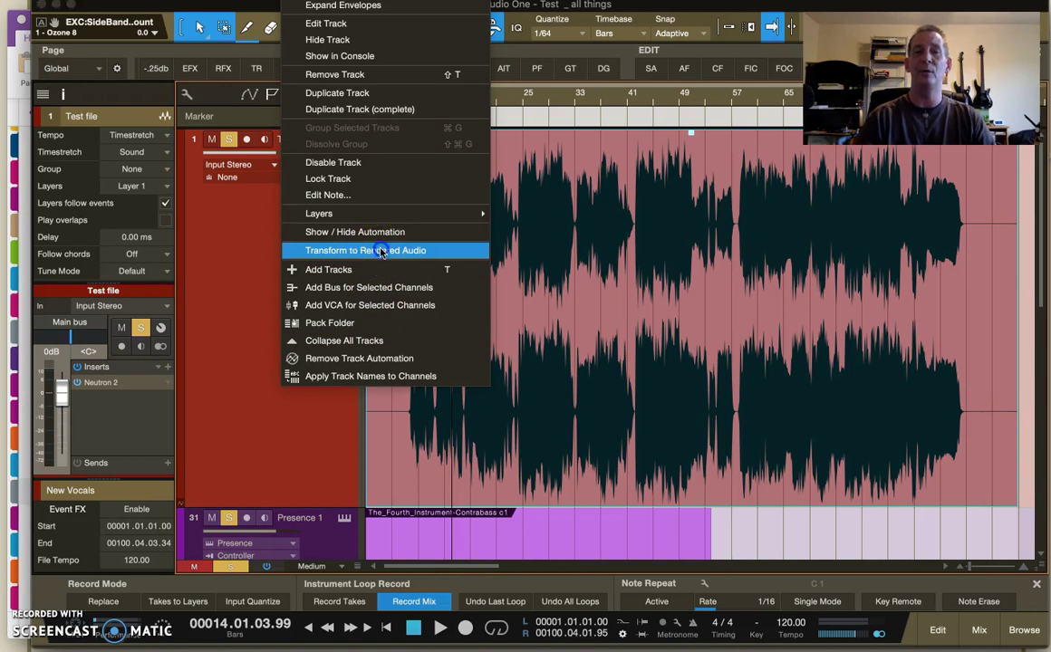
{"action": "left_click", "coordinate": [379, 250]}
{"action": "left_click", "coordinate": [688, 348]}
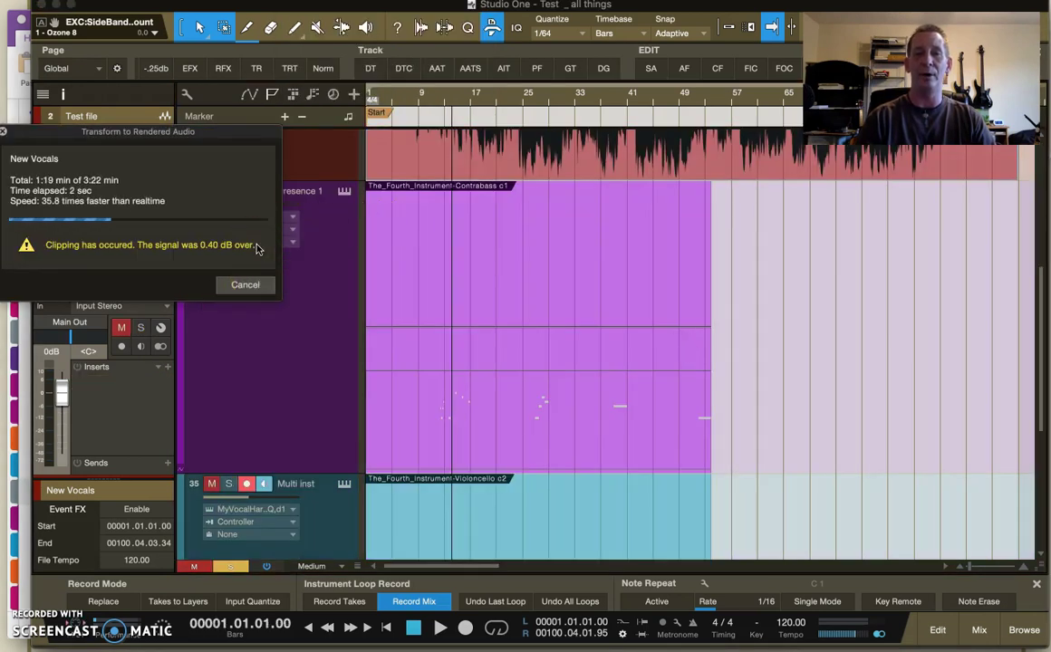
{"action": "left_click", "coordinate": [243, 284]}
{"action": "left_click_drag", "start_coordinate": [61, 391], "coordinate": [61, 404]}
Step: Render the Test file track to audio, creating the New Vocals(3) event
{"action": "right_click", "coordinate": [318, 156]}
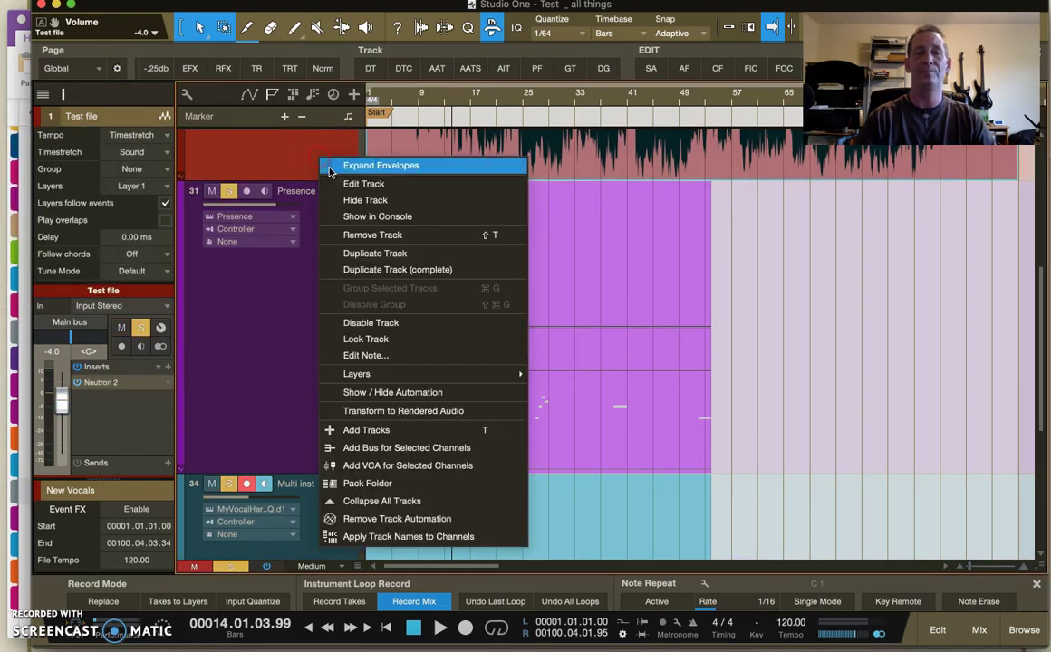
{"action": "left_click", "coordinate": [353, 411]}
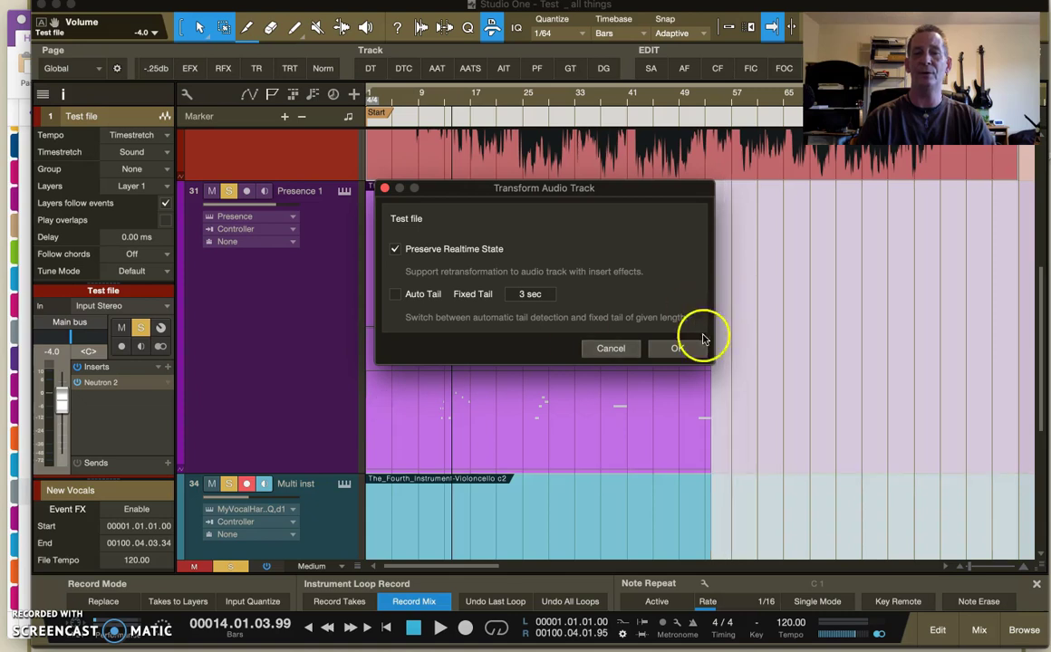
{"action": "left_click", "coordinate": [684, 355]}
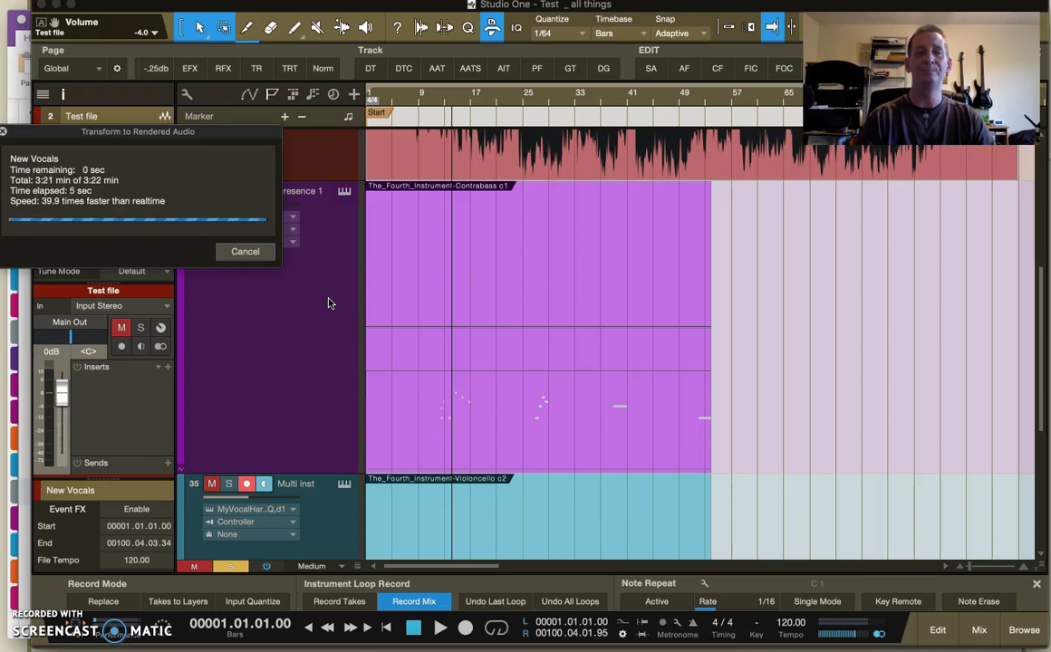
{"action": "scroll", "coordinate": [328, 303], "scroll_direction": "up", "scroll_amount": 5}
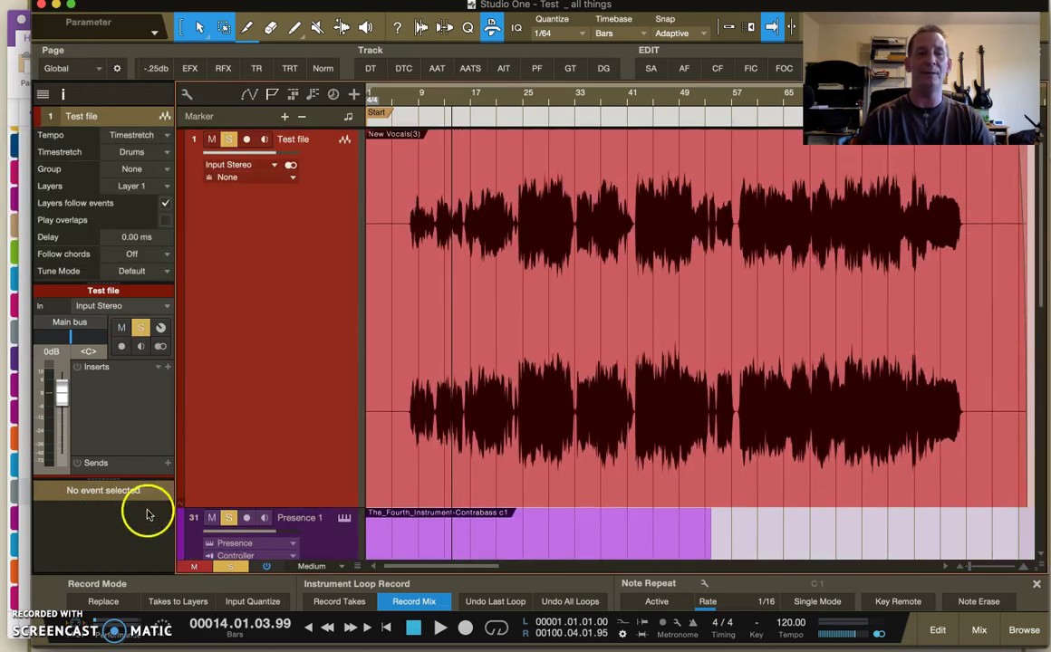
Step: Select the New Vocals(3) event and enable Normalize on it
{"action": "left_click", "coordinate": [528, 394]}
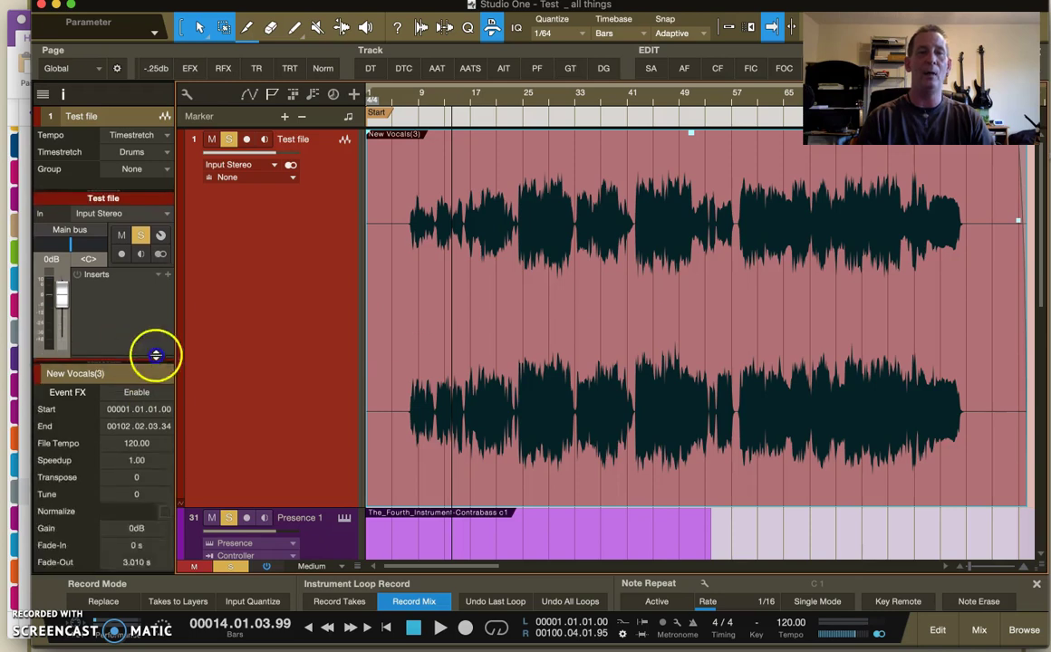
{"action": "scroll", "coordinate": [157, 349], "scroll_direction": "down", "scroll_amount": 1}
{"action": "left_click", "coordinate": [161, 486]}
{"action": "left_click", "coordinate": [142, 383]}
{"action": "left_click_drag", "start_coordinate": [129, 339], "coordinate": [125, 528]}
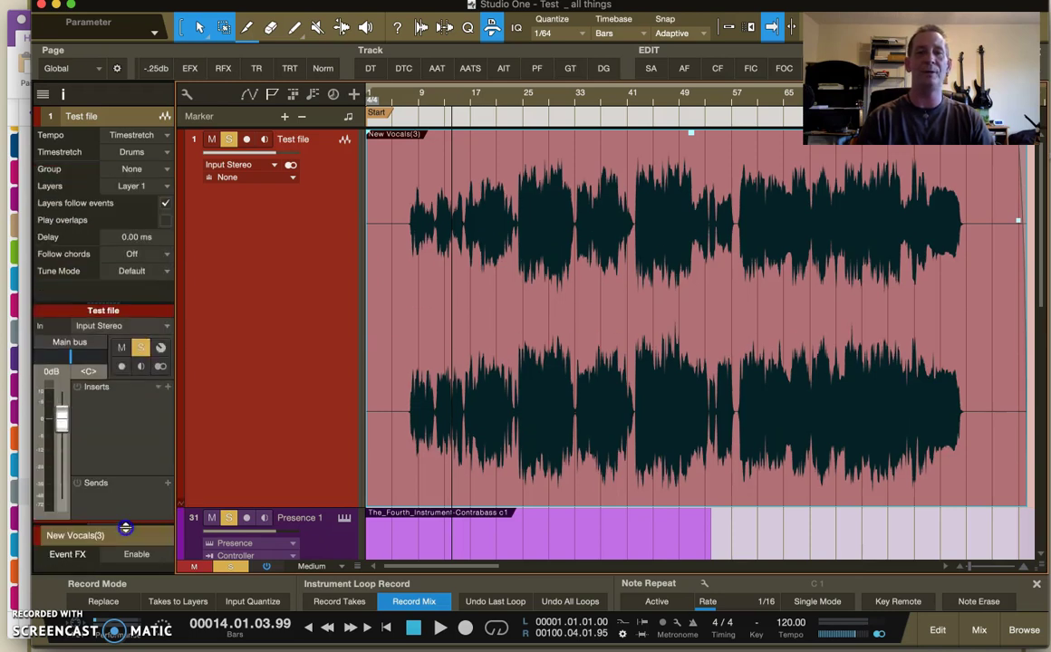
{"action": "left_click", "coordinate": [116, 412]}
{"action": "left_click", "coordinate": [423, 274]}
{"action": "left_click", "coordinate": [247, 322]}
{"action": "left_click", "coordinate": [56, 385]}
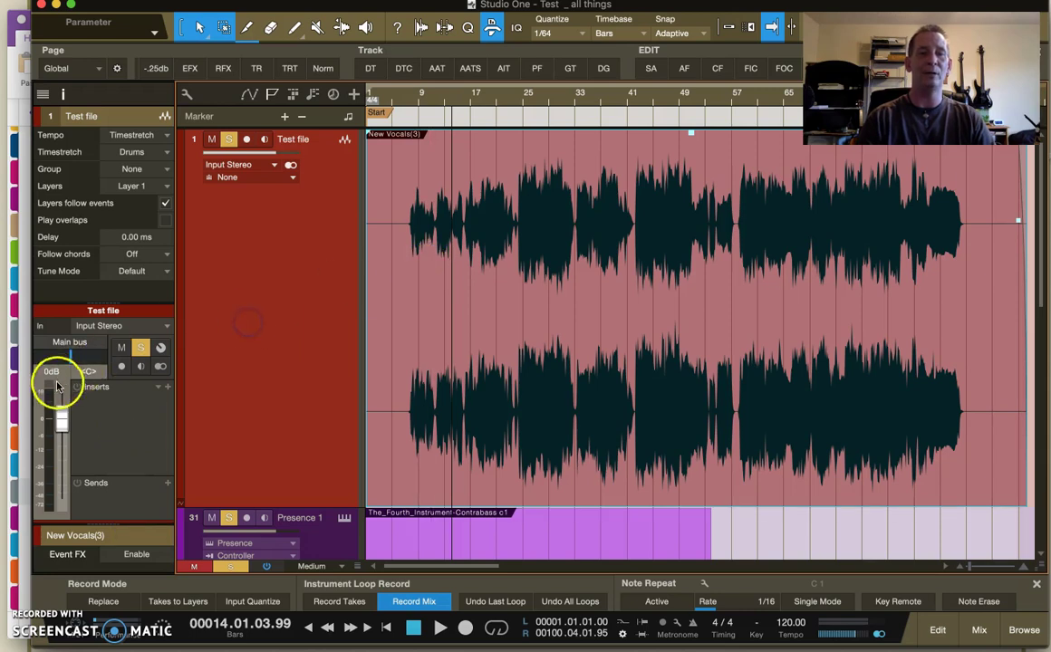
Step: Set the track's timestretch to Sound and bounce the event into Test file(7)
{"action": "left_click", "coordinate": [164, 154]}
{"action": "left_click", "coordinate": [169, 188]}
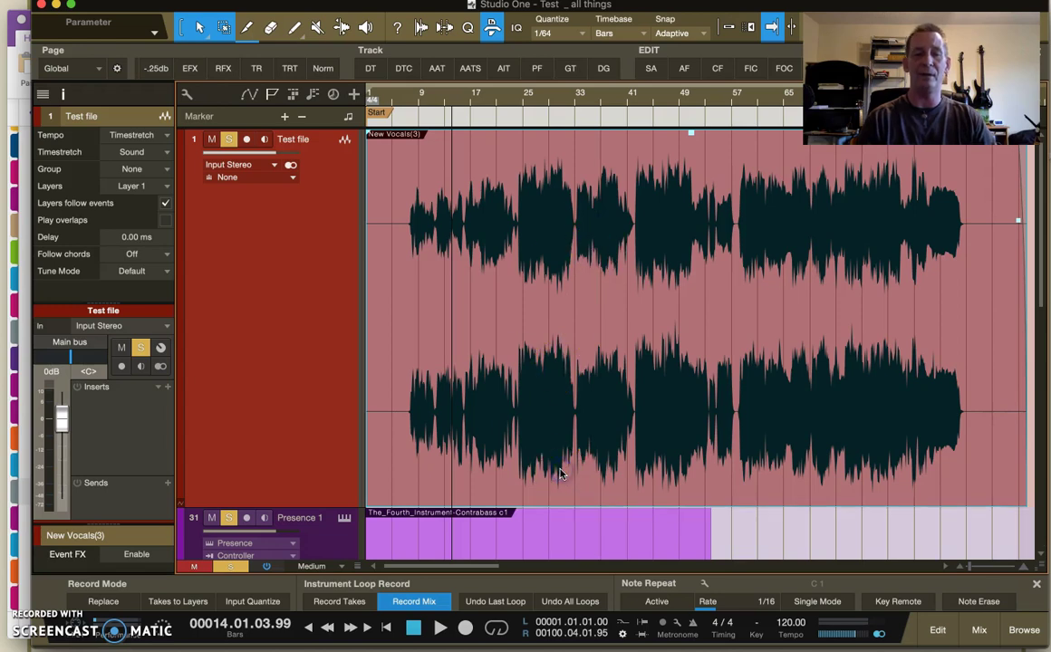
{"action": "key", "text": "super+z"}
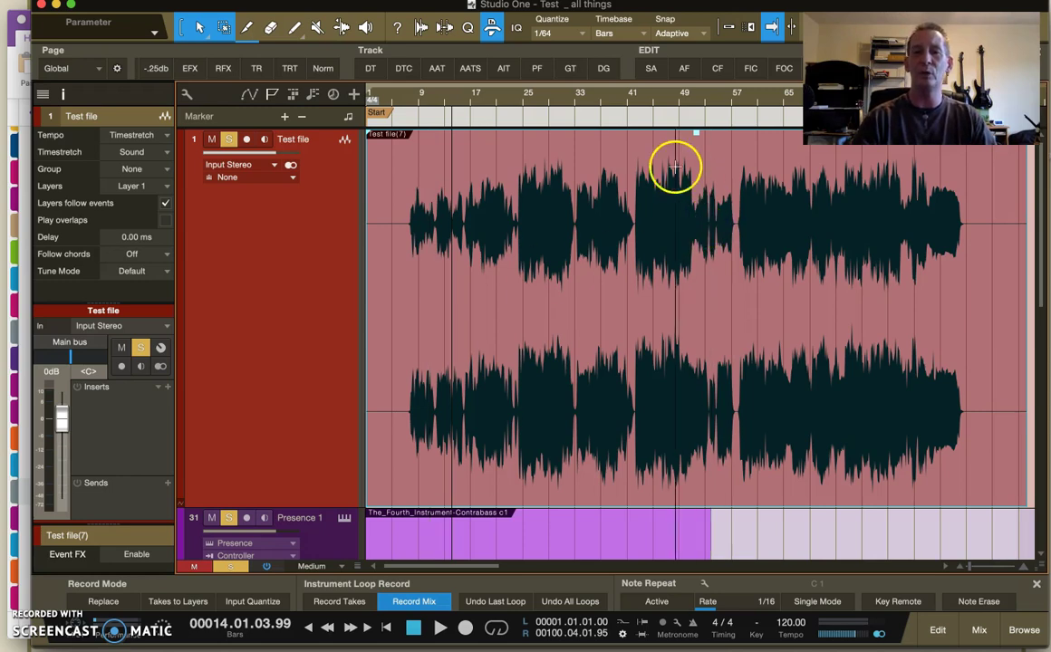
Step: Raise the Test file(7) event's gain to +1.9 dB
{"action": "left_click", "coordinate": [122, 534]}
{"action": "scroll", "coordinate": [165, 441], "scroll_direction": "down", "scroll_amount": 3}
{"action": "left_click", "coordinate": [164, 473]}
{"action": "left_click", "coordinate": [165, 473]}
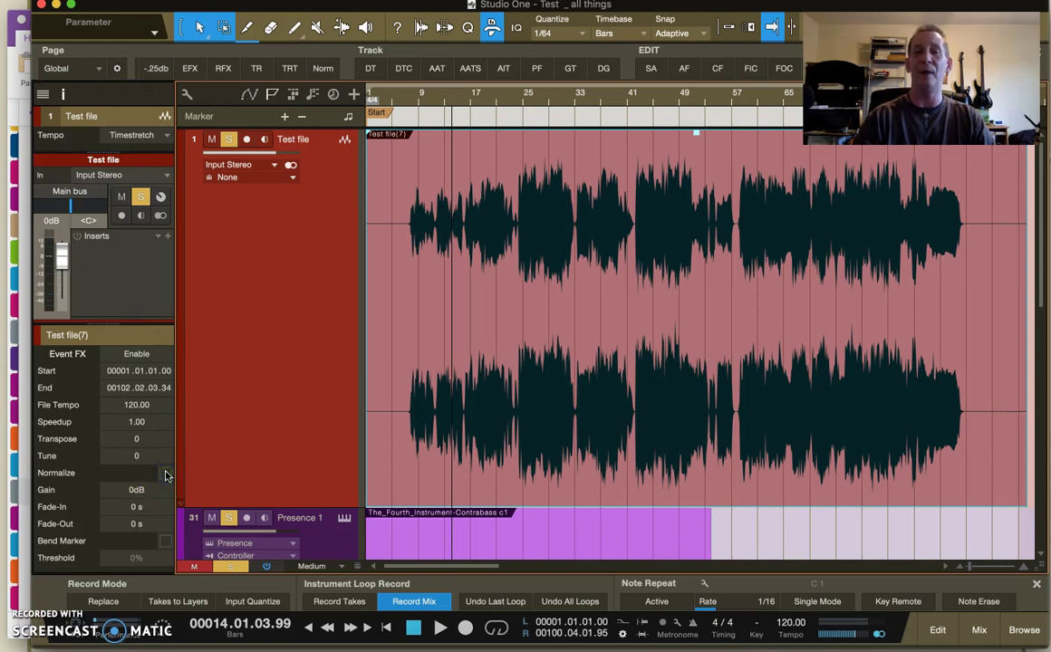
{"action": "left_click_drag", "start_coordinate": [697, 134], "coordinate": [696, 117]}
Step: Play the vocal back from bar 25 to check the level, then stop
{"action": "key", "text": "space"}
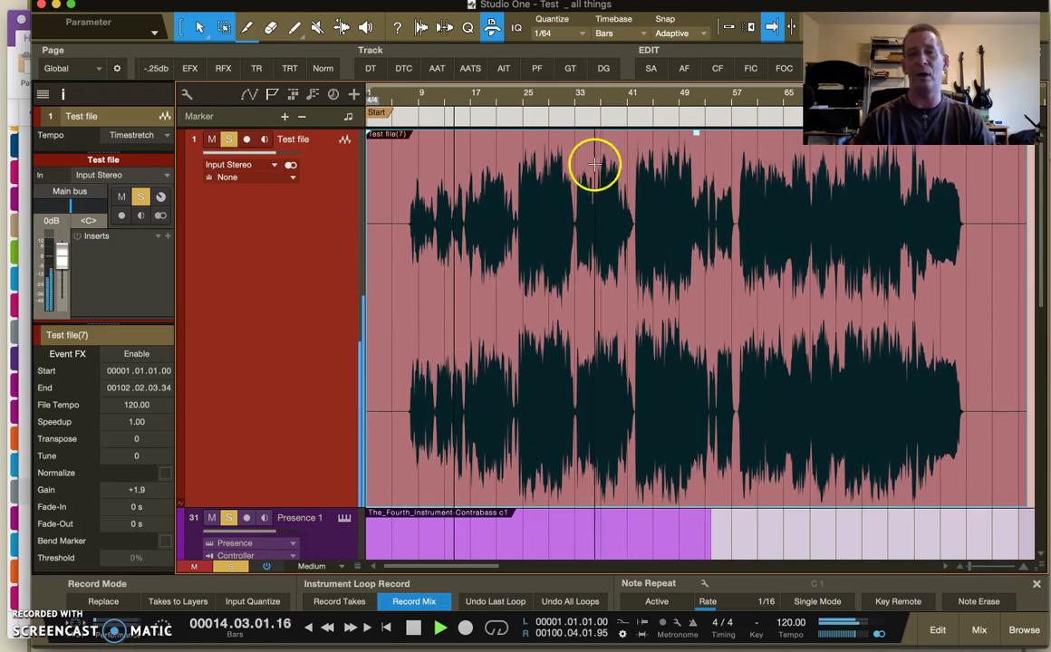
{"action": "left_click", "coordinate": [525, 94]}
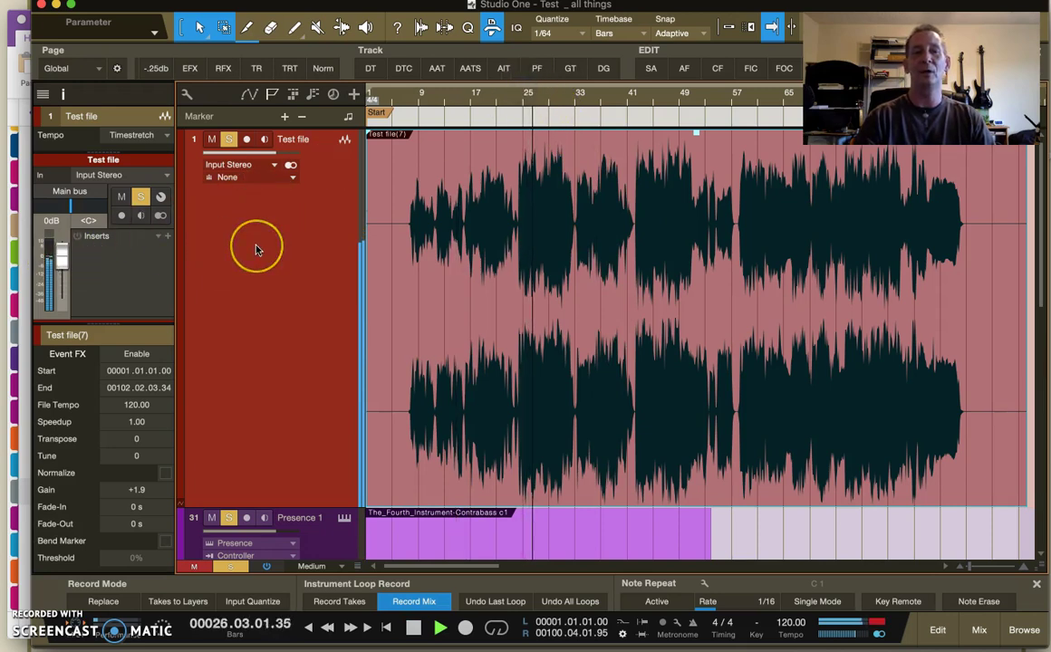
{"action": "key", "text": "space"}
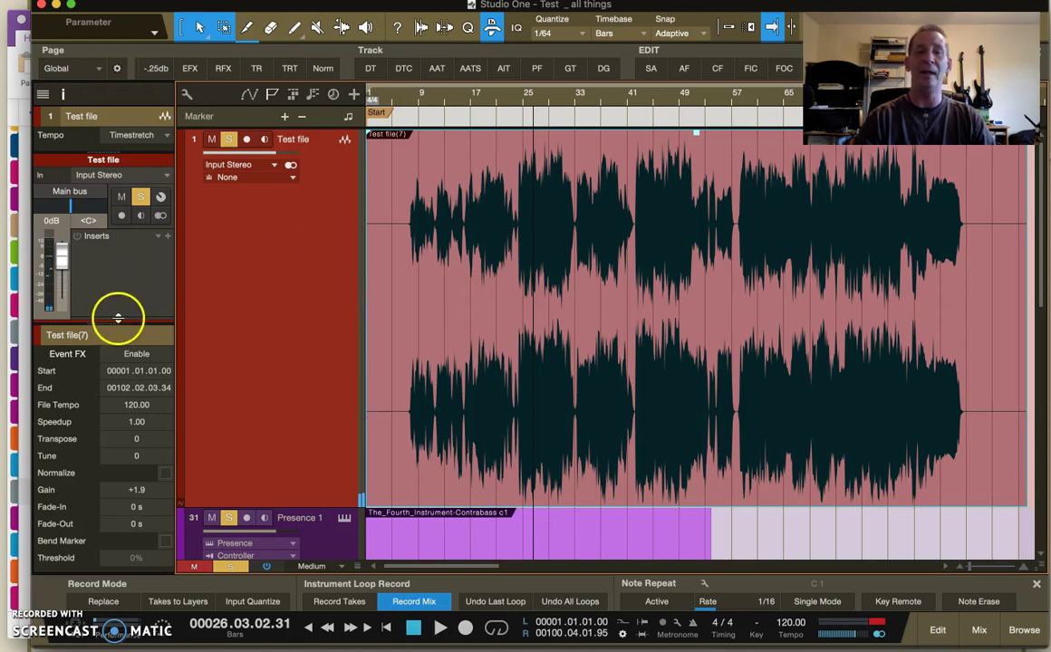
Step: Select the Presence 1 instrument track to show its settings and Ozone 8 insert
{"action": "left_click_drag", "start_coordinate": [118, 318], "coordinate": [123, 491]}
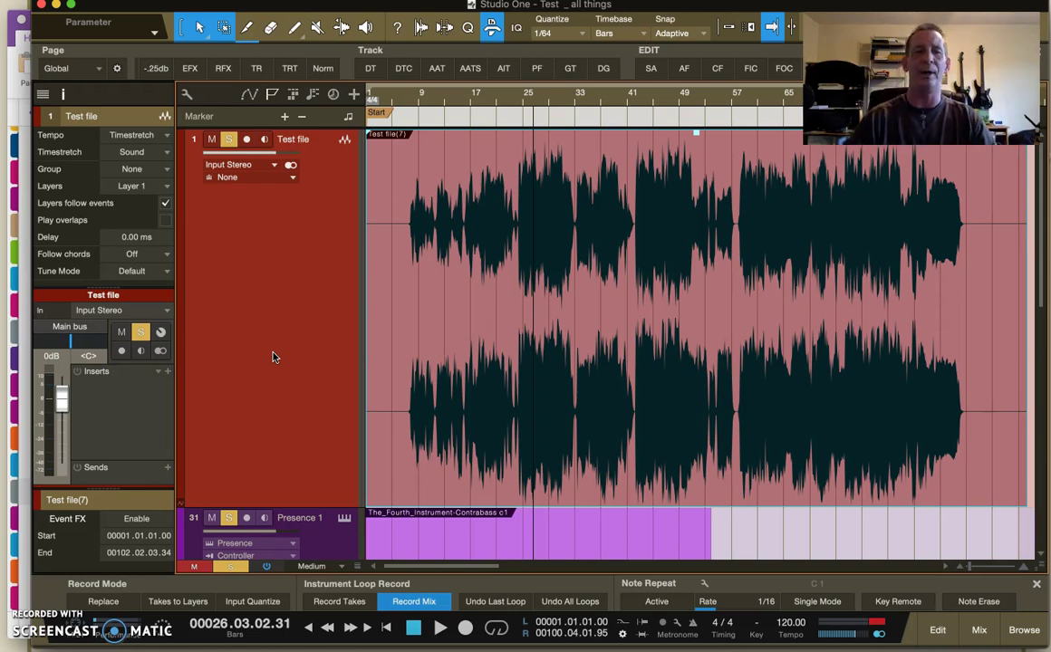
{"action": "scroll", "coordinate": [273, 356], "scroll_direction": "down", "scroll_amount": 3}
{"action": "left_click", "coordinate": [328, 415]}
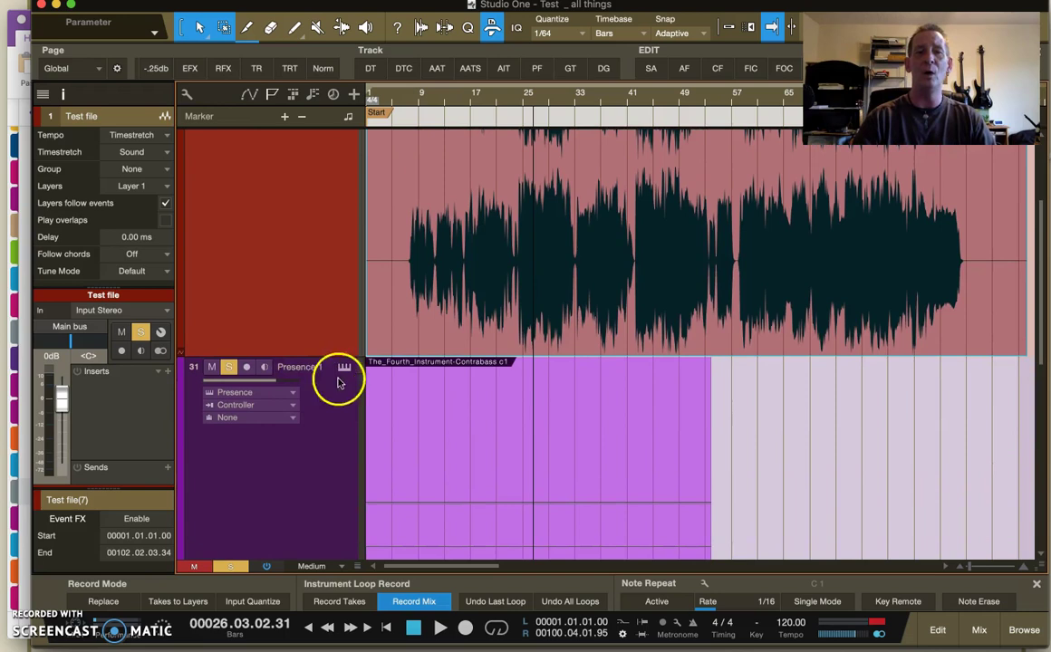
{"action": "scroll", "coordinate": [323, 469], "scroll_direction": "down", "scroll_amount": 5}
{"action": "scroll", "coordinate": [323, 468], "scroll_direction": "up", "scroll_amount": 2}
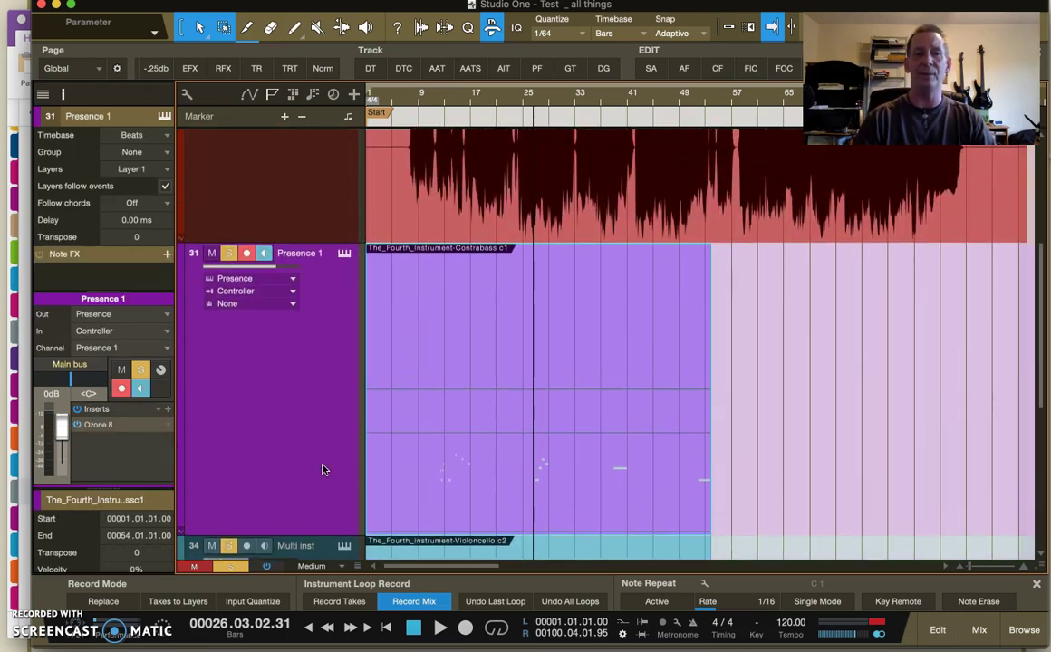
{"action": "left_click", "coordinate": [344, 254]}
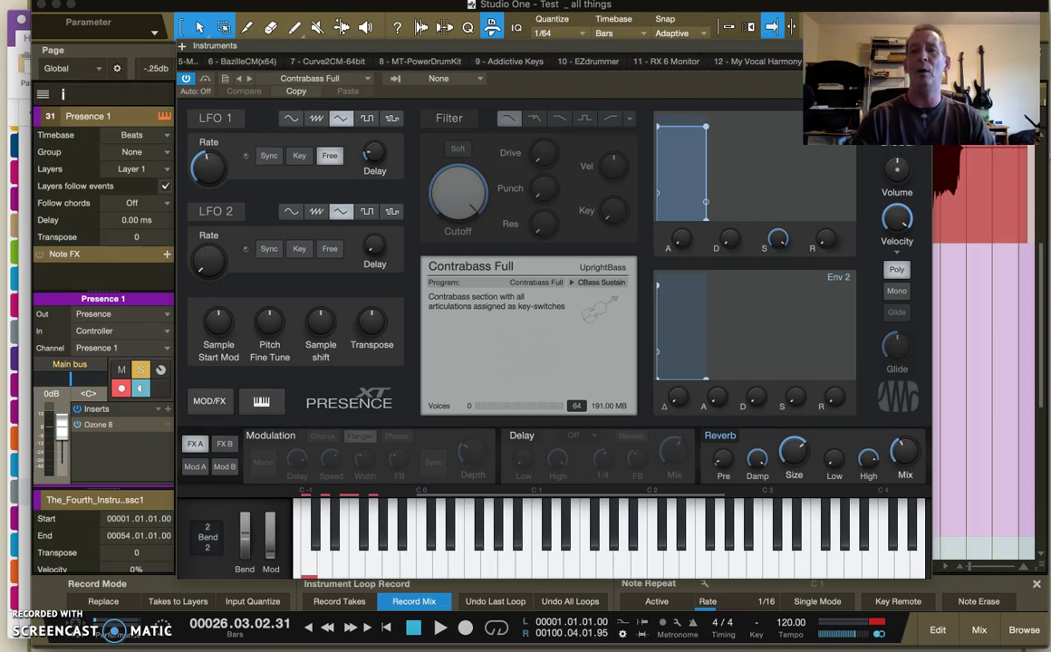
{"action": "key", "text": "F11"}
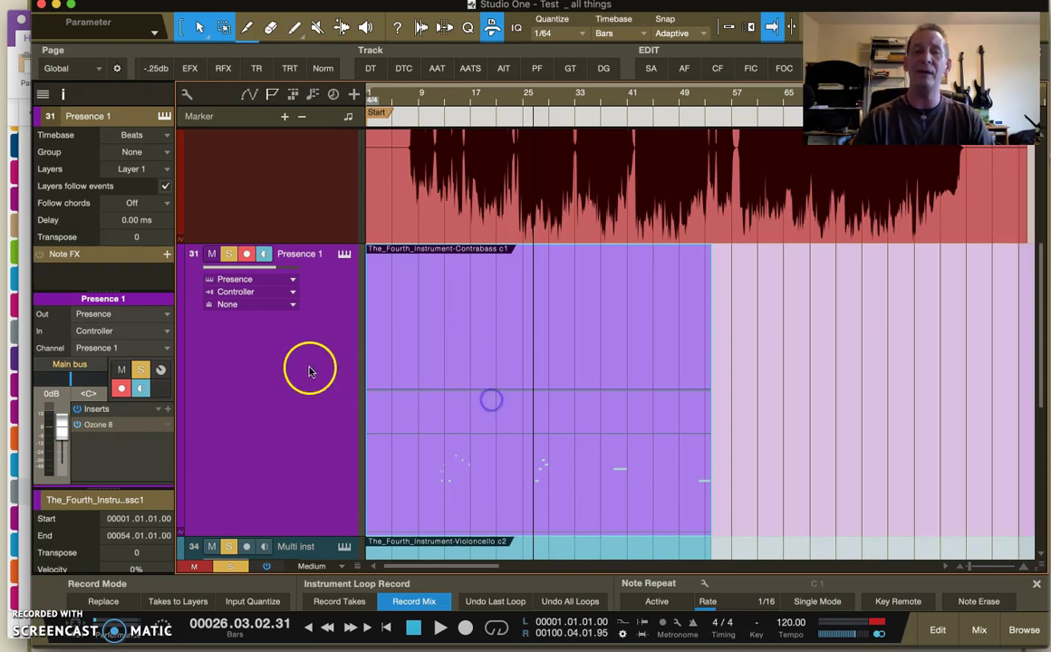
Step: Transform Presence 1 into an audio track holding the Contrabass c1(5) event
{"action": "right_click", "coordinate": [302, 364]}
{"action": "left_click", "coordinate": [370, 239]}
{"action": "left_click", "coordinate": [444, 360]}
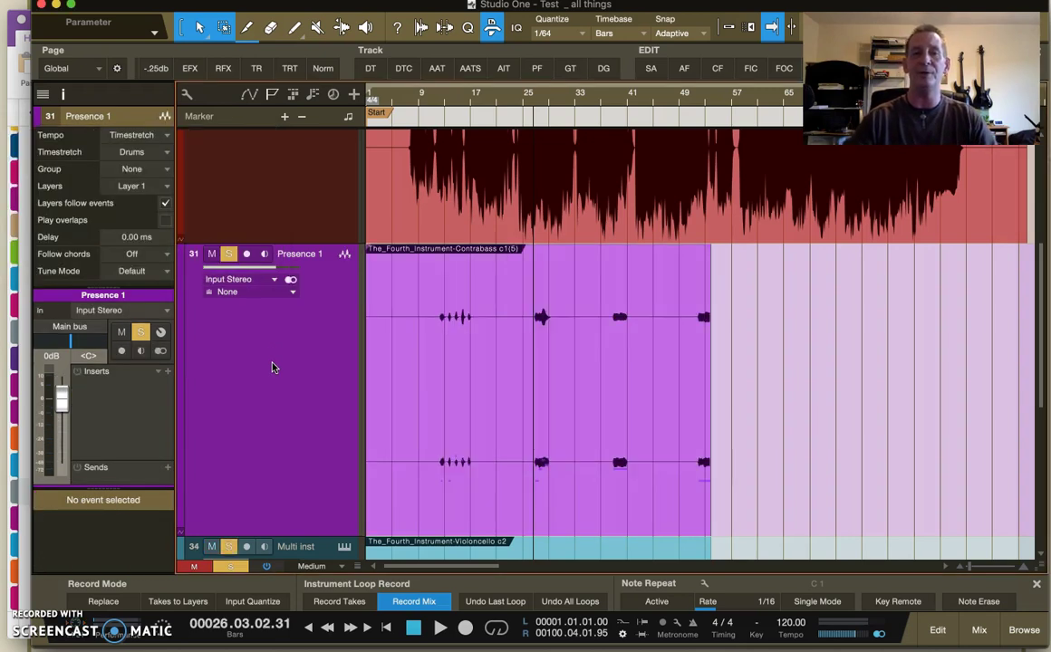
Step: Set the Presence 1 track's timestretch mode to Sound
{"action": "left_click", "coordinate": [336, 366]}
{"action": "left_click", "coordinate": [178, 172]}
{"action": "left_click", "coordinate": [166, 152]}
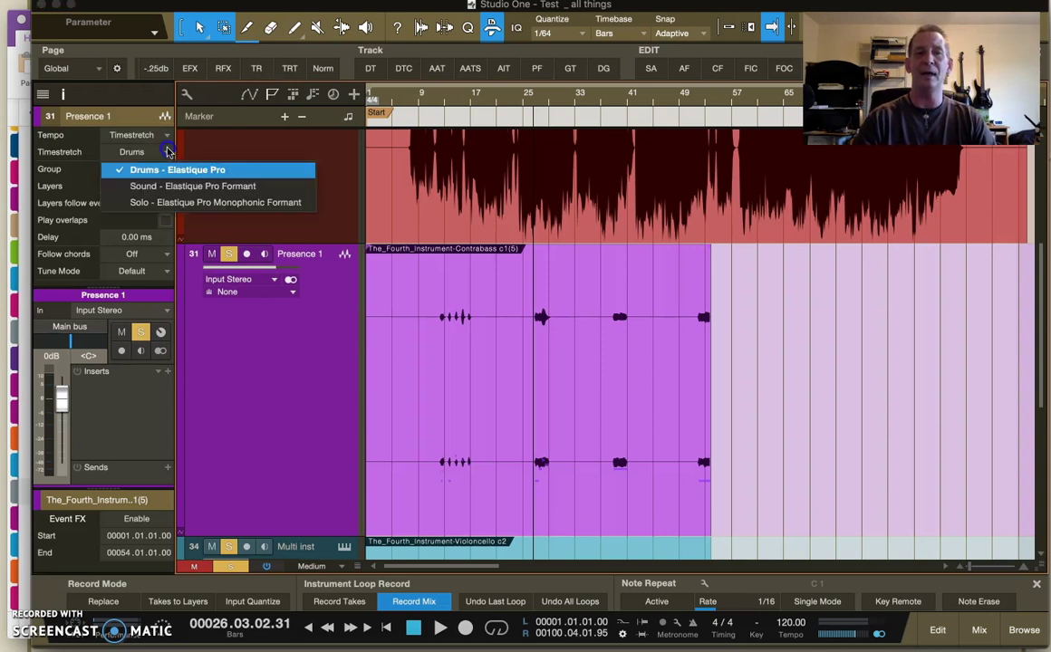
{"action": "left_click", "coordinate": [174, 187]}
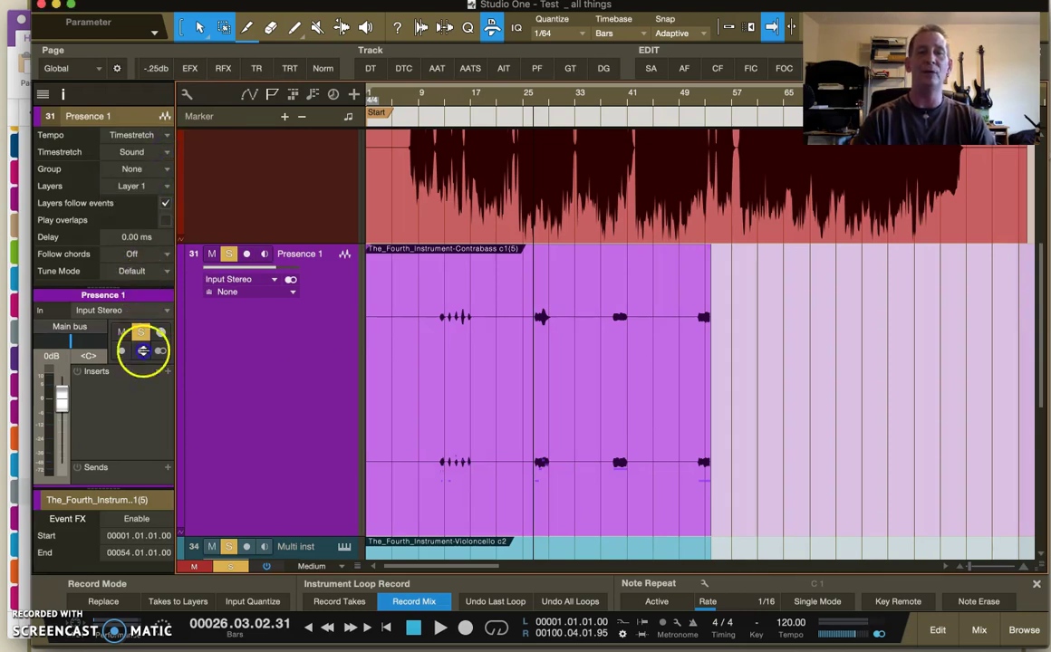
{"action": "left_click_drag", "start_coordinate": [143, 288], "coordinate": [175, 205]}
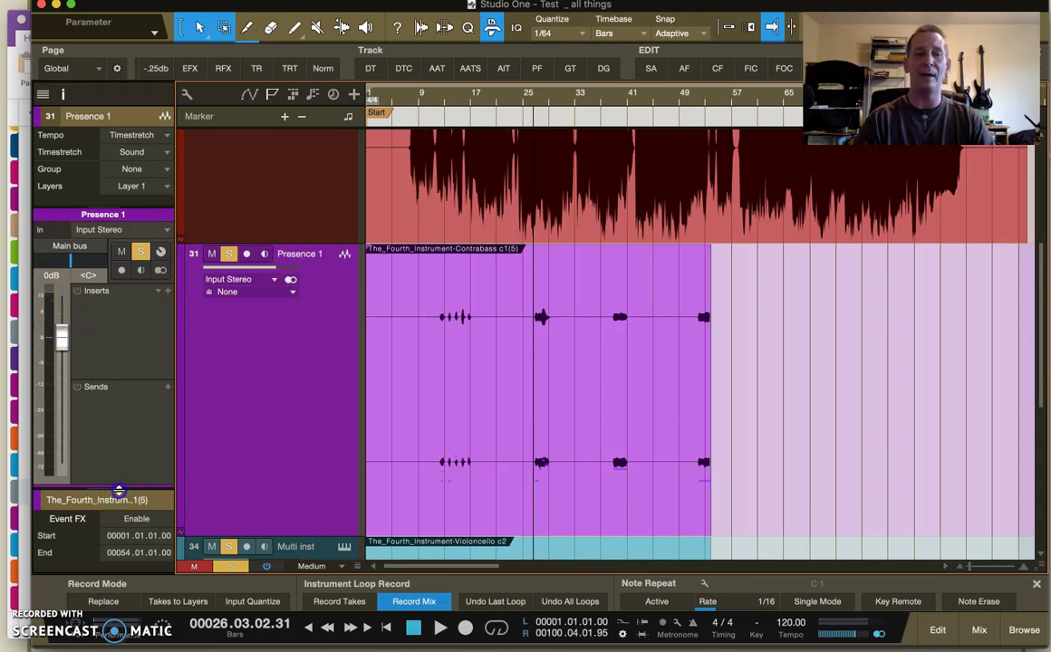
Step: Enable Normalize on the Contrabass audio event
{"action": "left_click", "coordinate": [118, 499]}
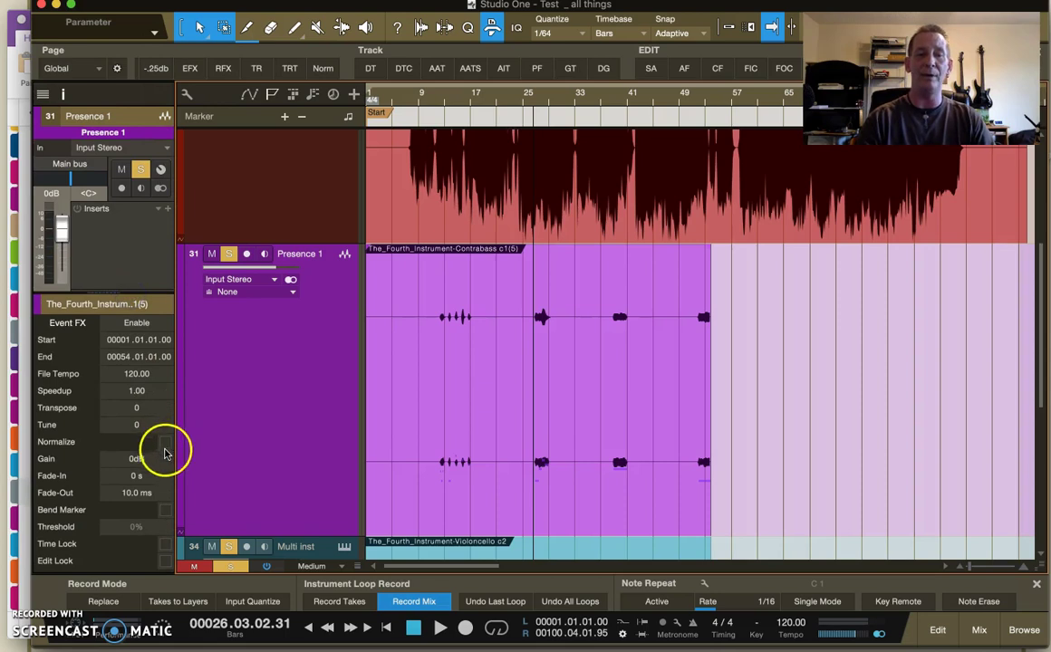
{"action": "left_click", "coordinate": [165, 444]}
{"action": "left_click", "coordinate": [477, 434]}
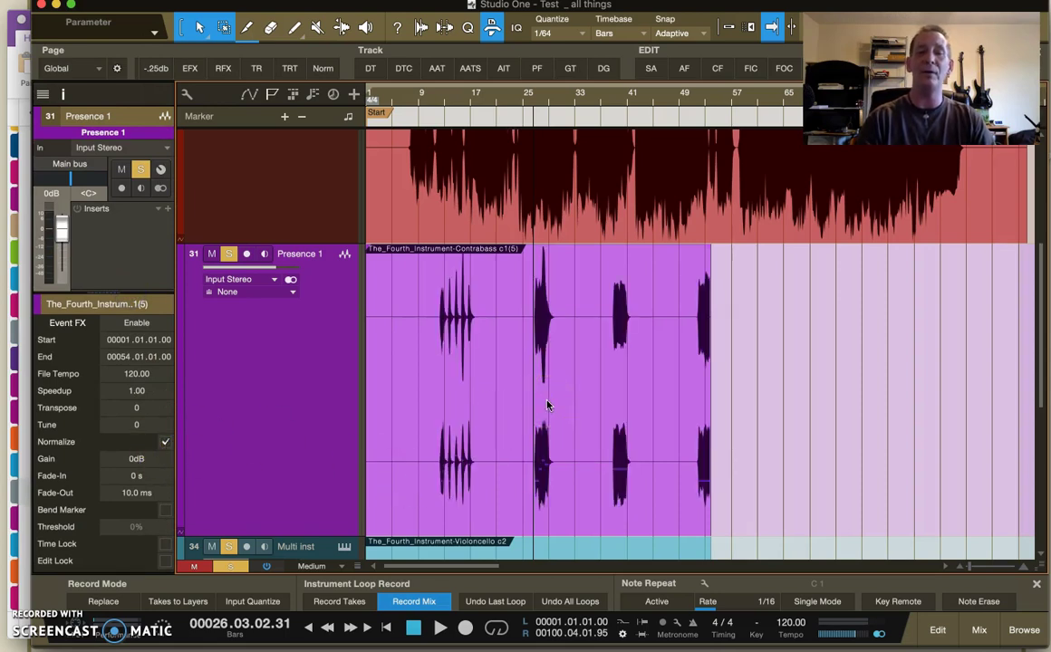
Step: Bounce the Contrabass event into Presence 1(2), spanning bars 1 to 54
{"action": "left_click", "coordinate": [408, 441]}
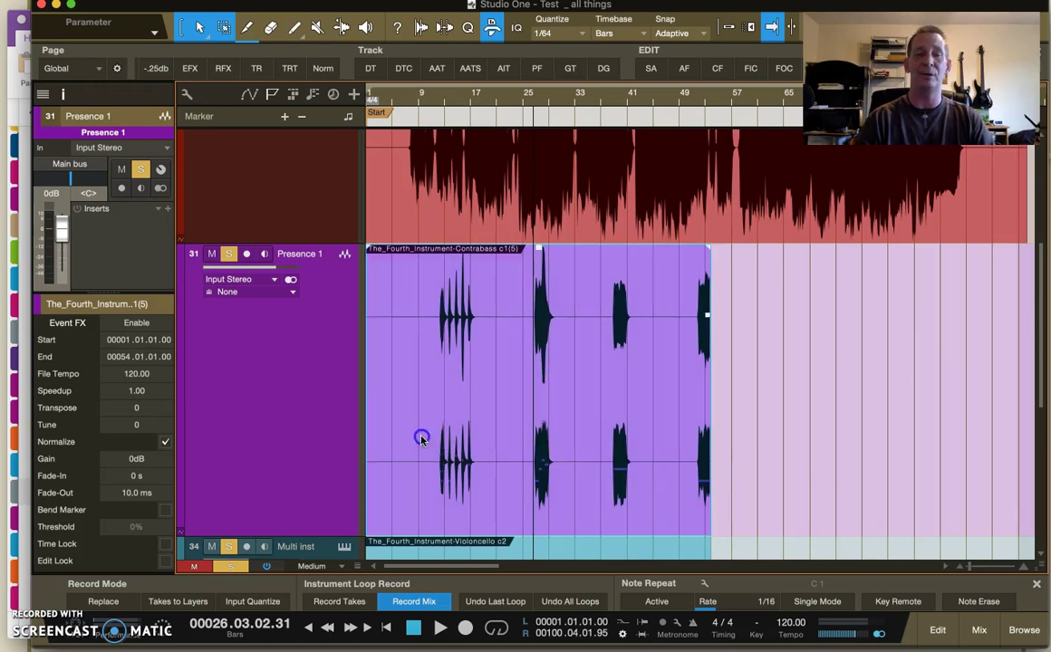
{"action": "key", "text": "super+b"}
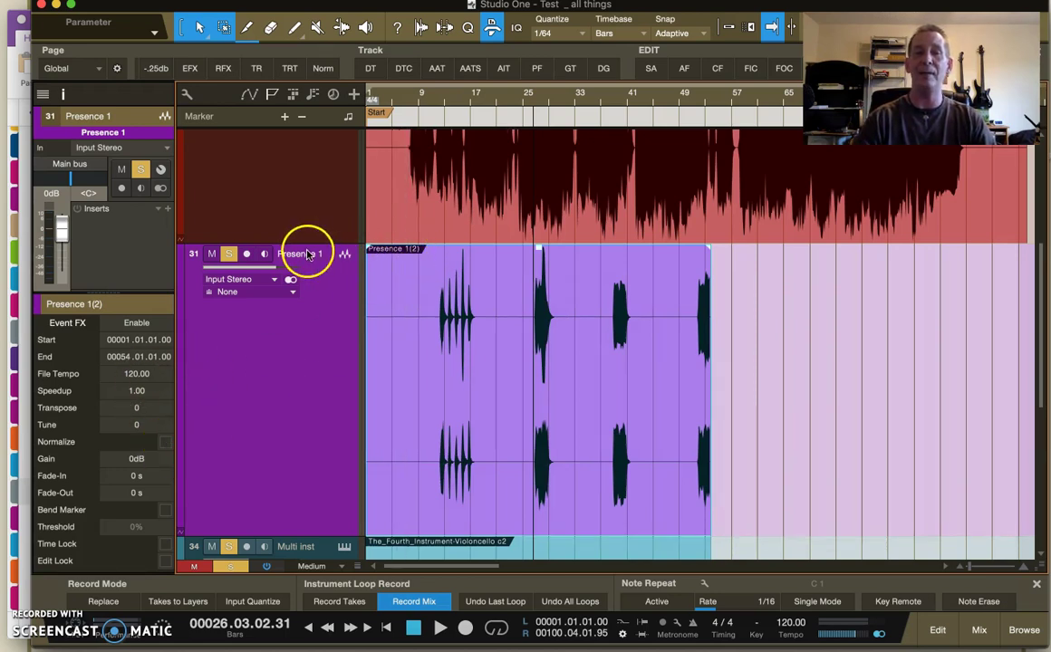
{"action": "left_click_drag", "start_coordinate": [138, 297], "coordinate": [127, 524]}
{"action": "left_click_drag", "start_coordinate": [151, 220], "coordinate": [152, 326]}
{"action": "left_click", "coordinate": [327, 380]}
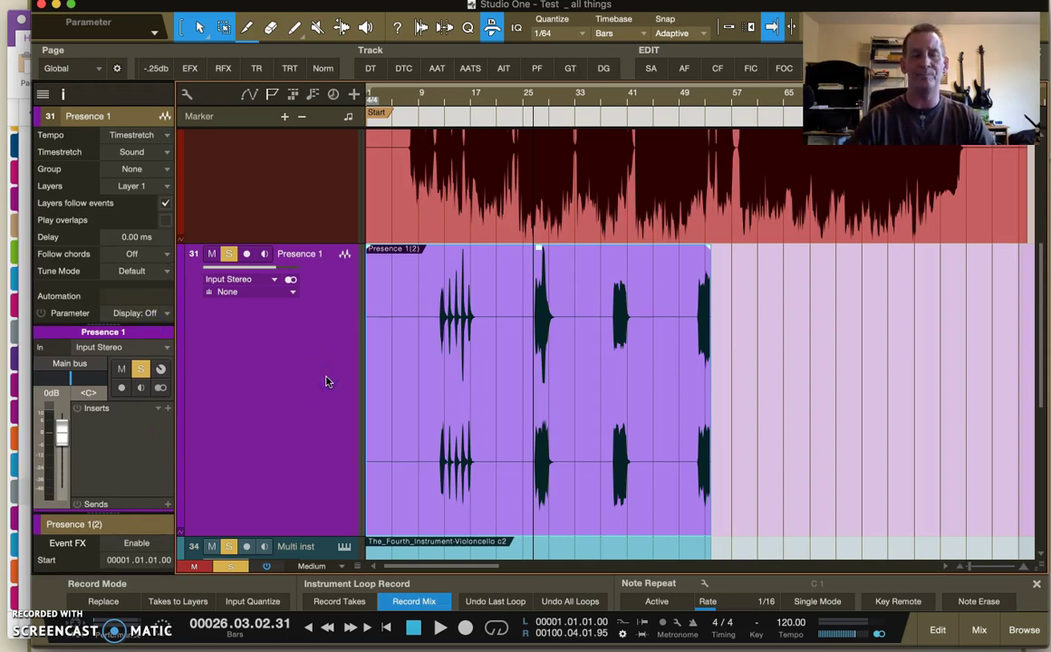
Step: Scroll the arrange view down to show track 34 Multi inst and the Main bus
{"action": "scroll", "coordinate": [327, 381], "scroll_direction": "up", "scroll_amount": 5}
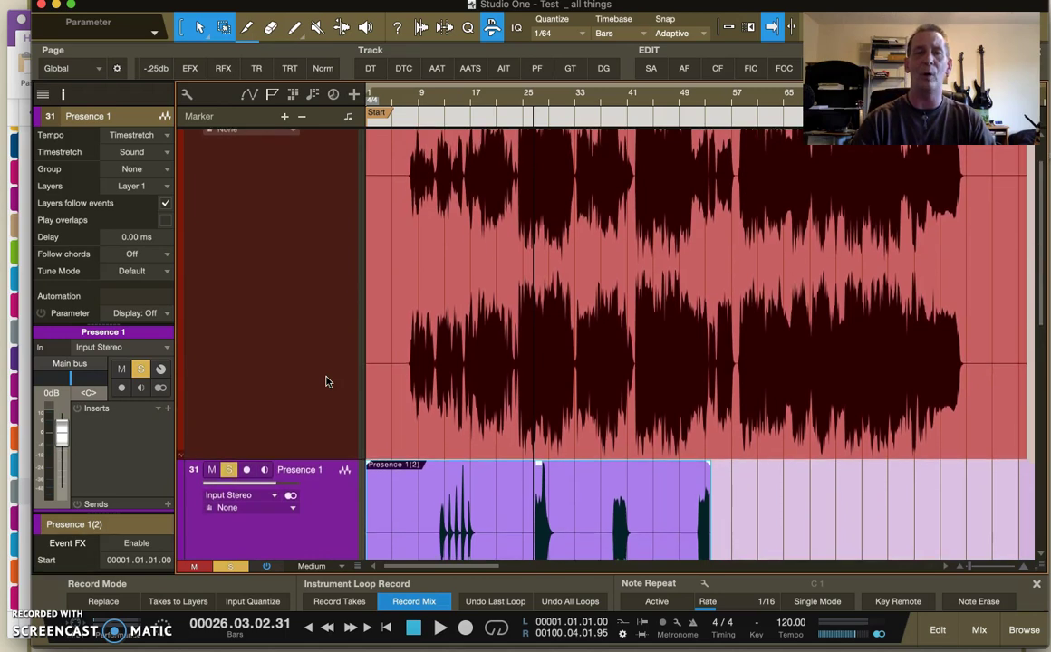
{"action": "scroll", "coordinate": [327, 380], "scroll_direction": "down", "scroll_amount": 10}
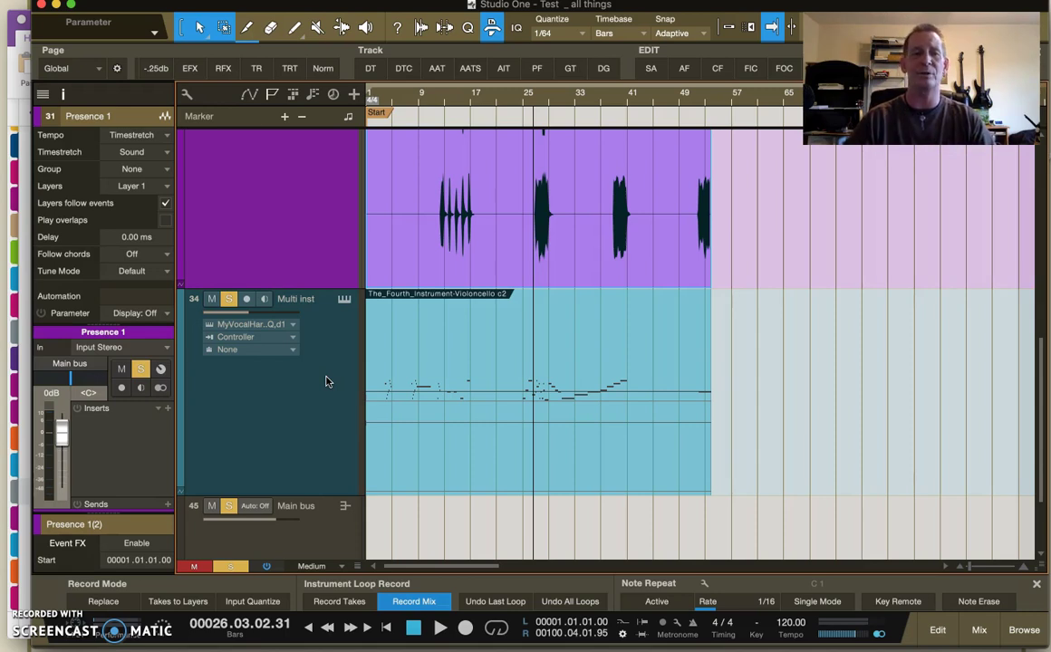
{"action": "left_click", "coordinate": [344, 298]}
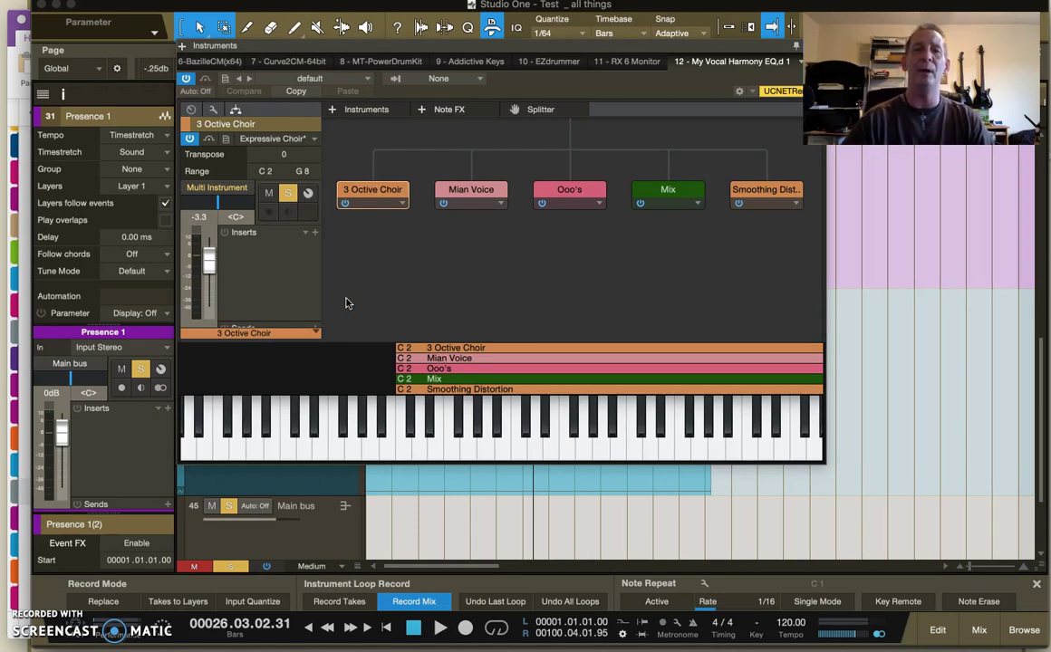
{"action": "left_click", "coordinate": [376, 191]}
{"action": "left_click", "coordinate": [480, 190]}
{"action": "left_click", "coordinate": [580, 190]}
{"action": "left_click", "coordinate": [689, 188]}
{"action": "left_click", "coordinate": [761, 190]}
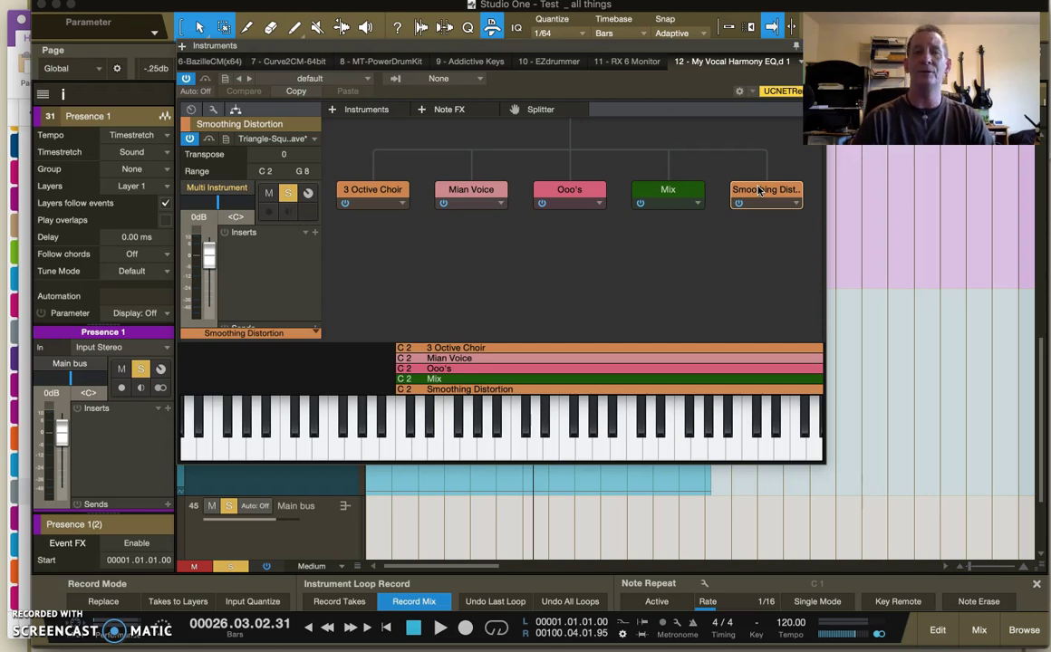
{"action": "left_click", "coordinate": [373, 190]}
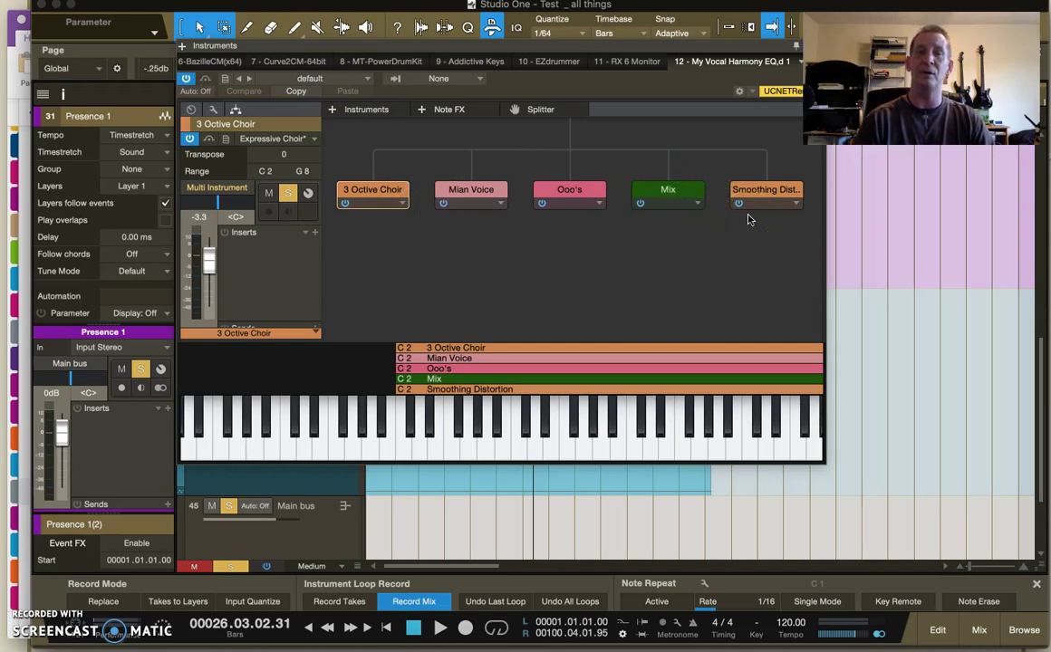
{"action": "left_click", "coordinate": [767, 190]}
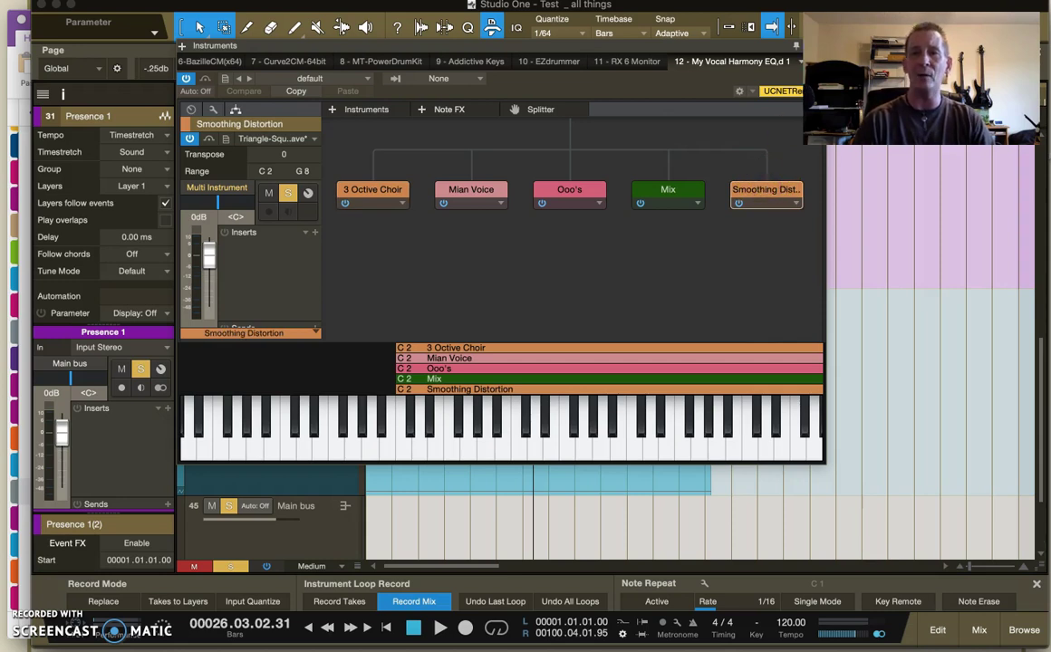
{"action": "left_click", "coordinate": [450, 308]}
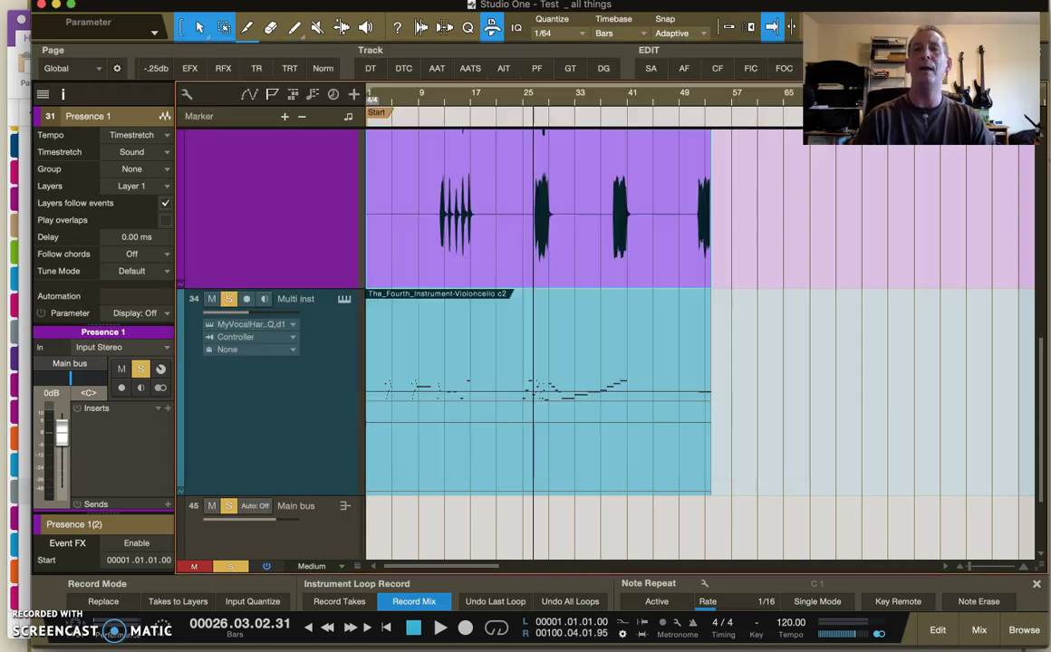
Step: Select the Multi inst track and briefly open, then close, its instrument editor
{"action": "left_click", "coordinate": [319, 417]}
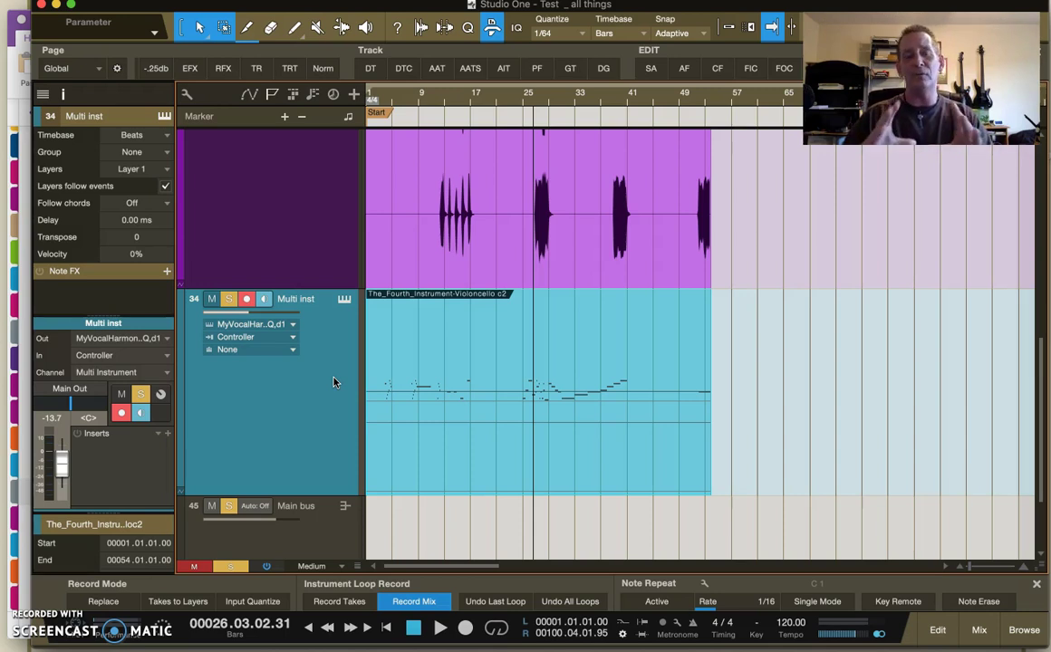
{"action": "left_click", "coordinate": [340, 299]}
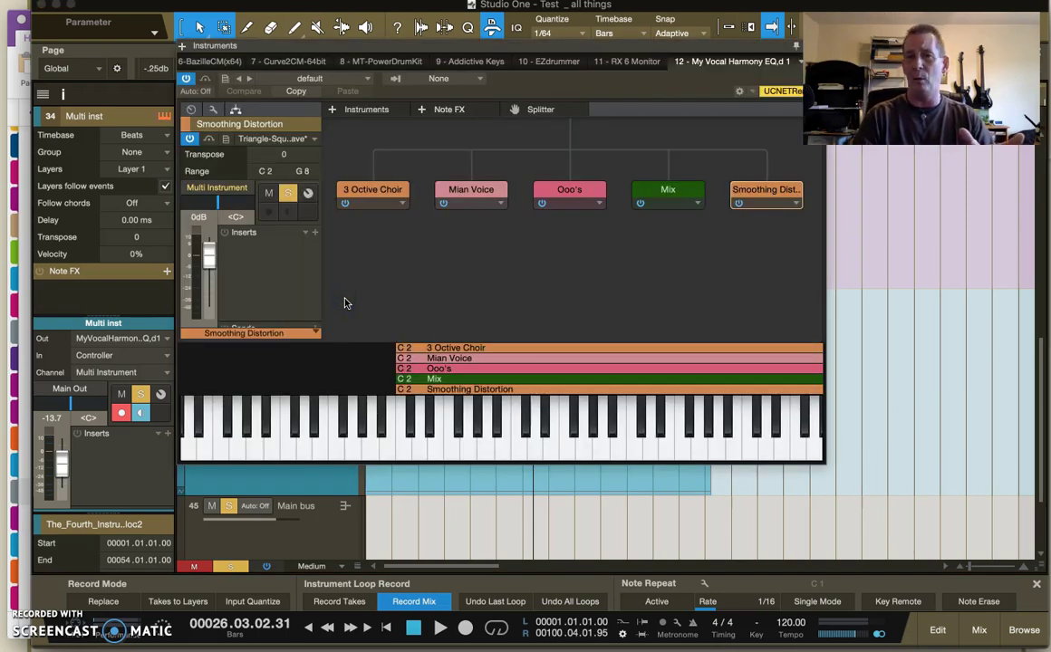
{"action": "left_click", "coordinate": [695, 55]}
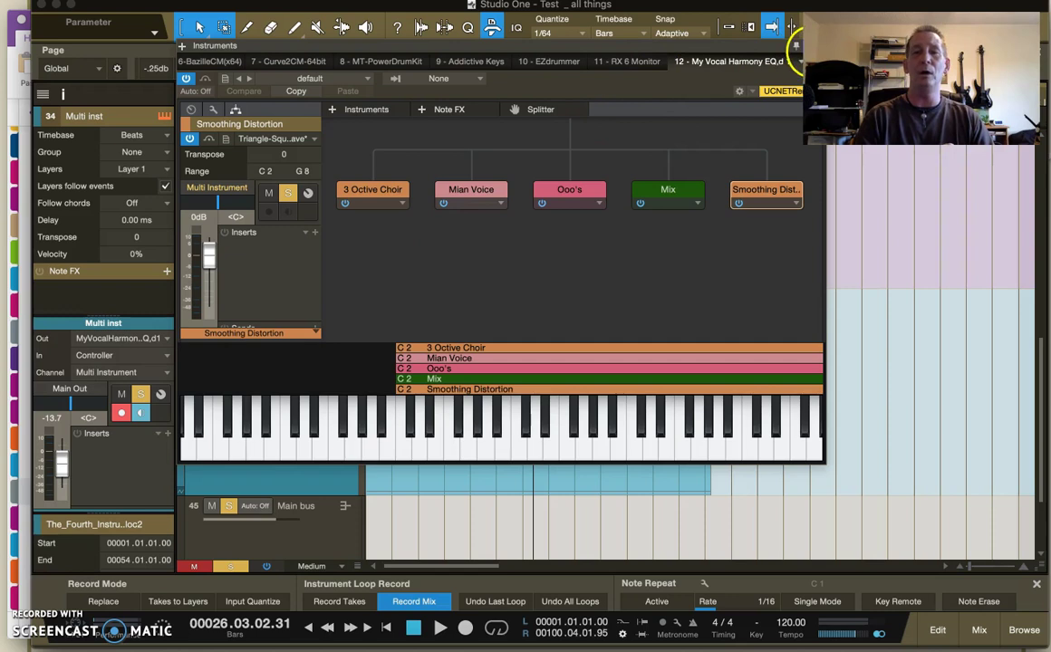
{"action": "key", "text": "F11"}
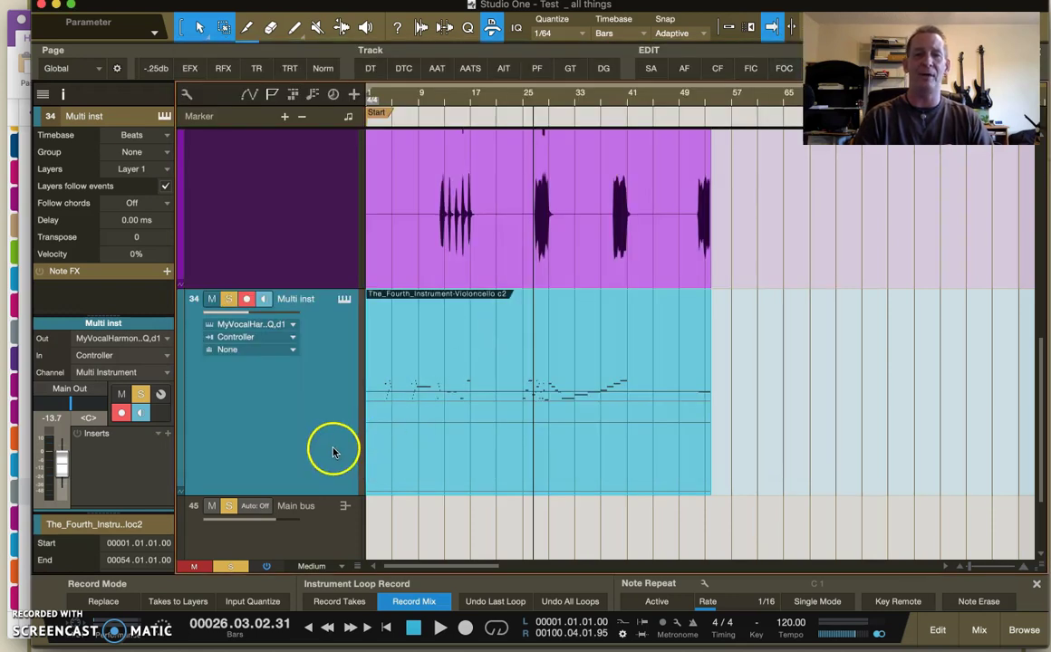
Step: Mark positions in the Violoncello part and check the multi-instrument editor again
{"action": "left_click", "coordinate": [471, 399]}
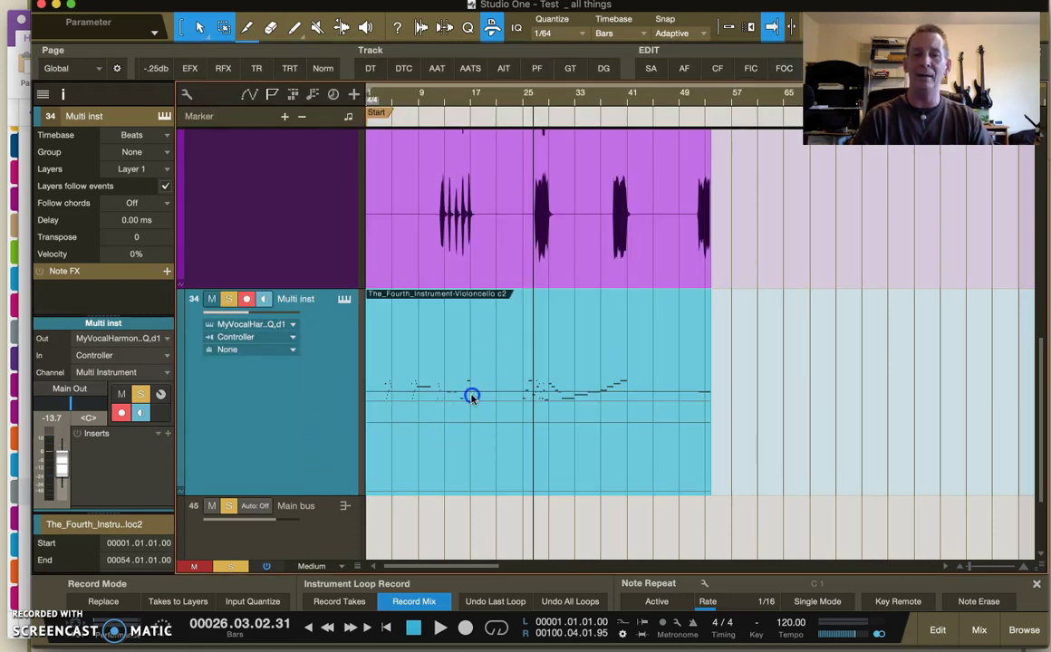
{"action": "left_click", "coordinate": [490, 373]}
{"action": "left_click", "coordinate": [478, 455]}
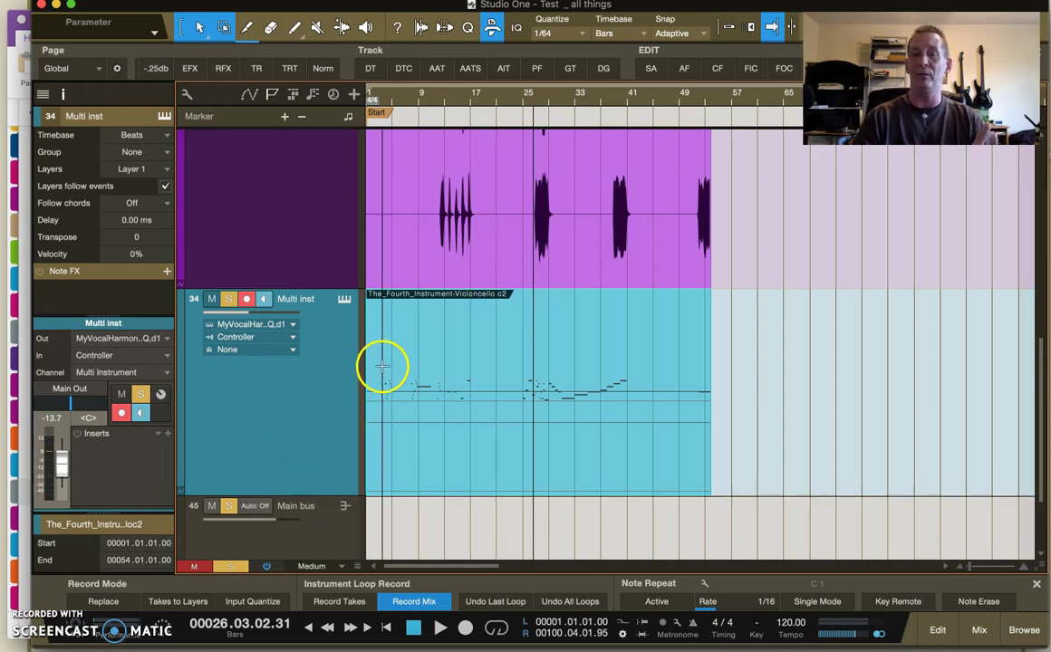
{"action": "left_click", "coordinate": [344, 299]}
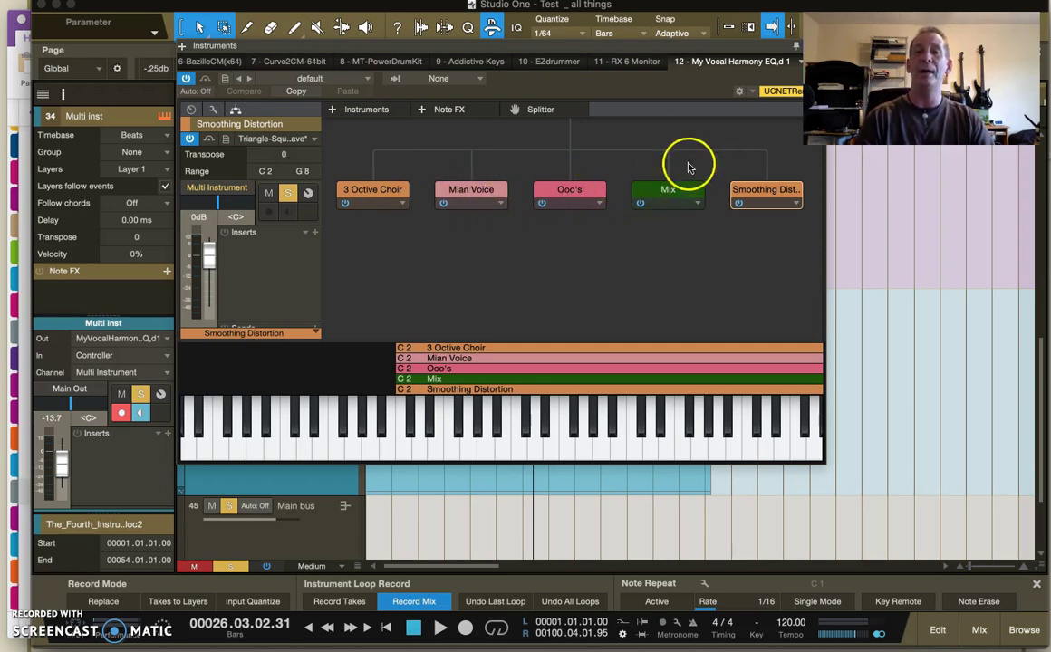
{"action": "left_click", "coordinate": [743, 38]}
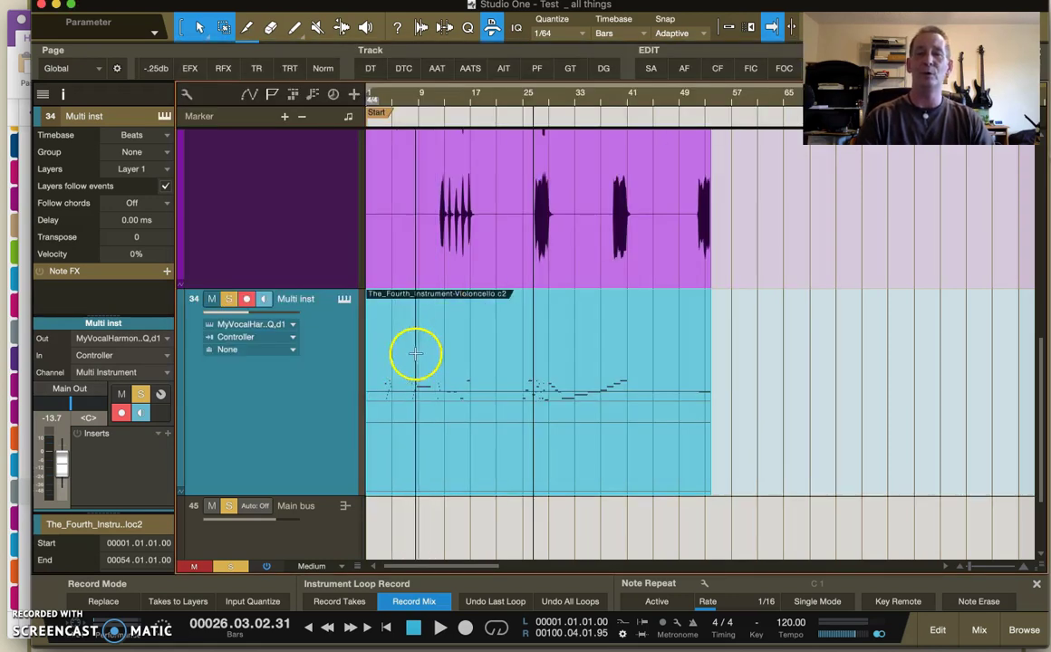
Step: Reopen the My Vocal Harmony editor, showing its five layers from 3 Octive Choir to Smoothing Distortion
{"action": "left_click", "coordinate": [317, 388]}
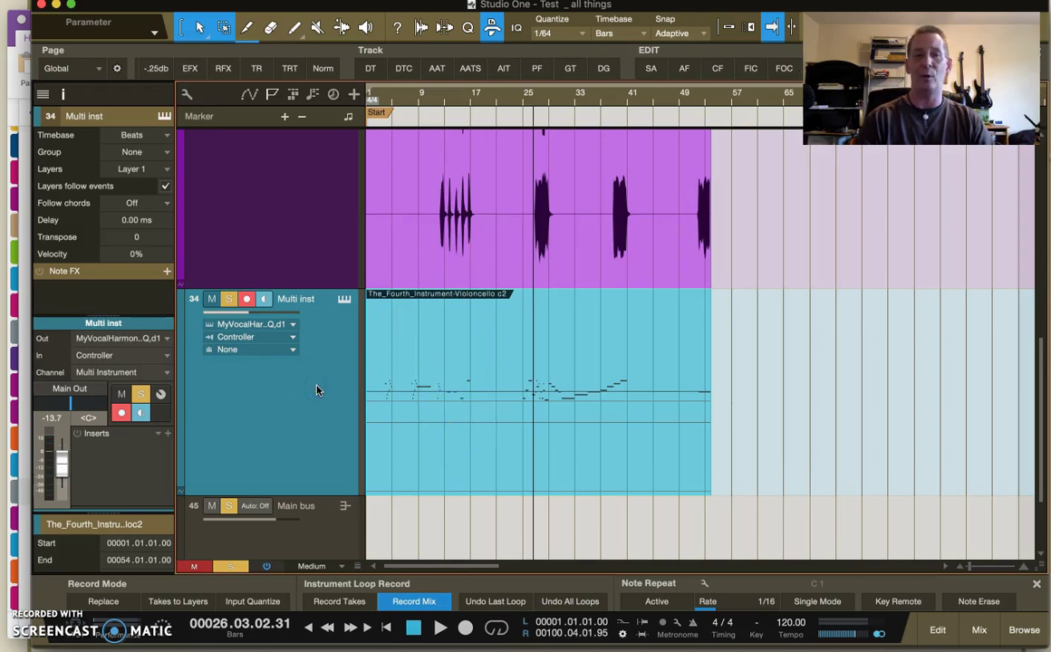
{"action": "left_click", "coordinate": [481, 447]}
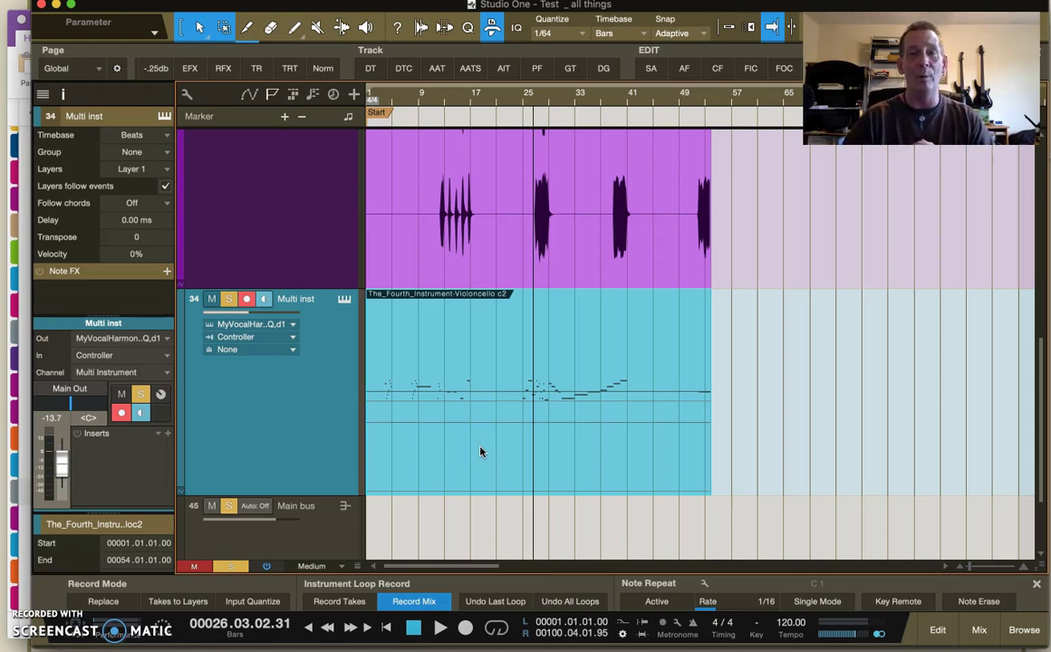
{"action": "left_click", "coordinate": [418, 380]}
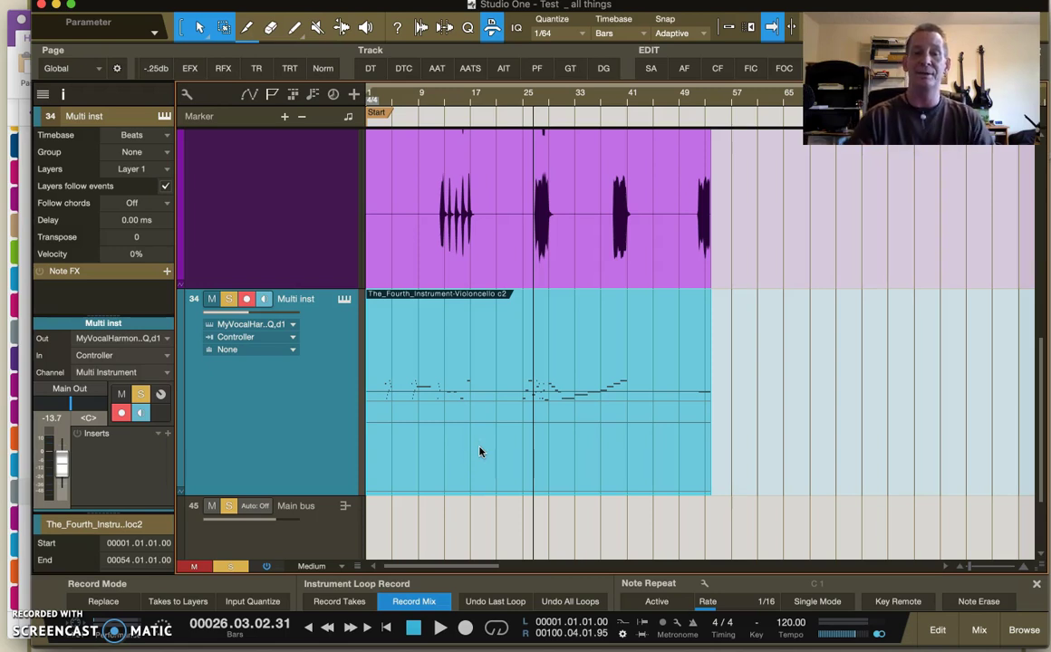
{"action": "left_click", "coordinate": [366, 319]}
{"action": "left_click", "coordinate": [344, 300]}
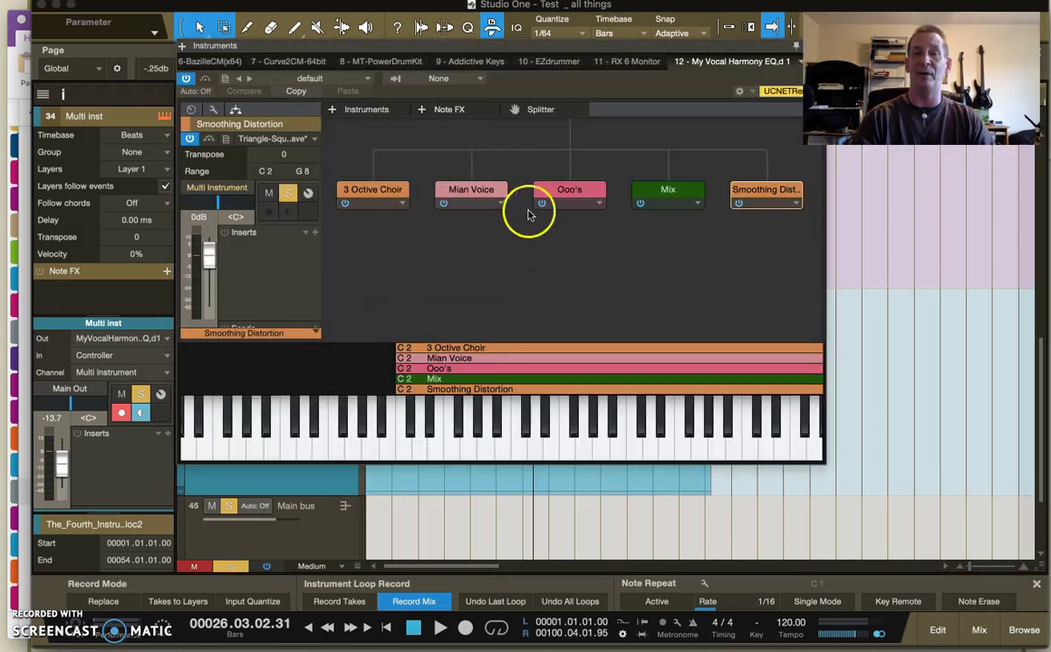
Step: Inspect the 3 Octive Choir layer's Presence sound, then view the Mian Voice layer's Pretty Ahhs settings
{"action": "left_click", "coordinate": [407, 203]}
{"action": "left_click", "coordinate": [404, 204]}
{"action": "left_click", "coordinate": [399, 227]}
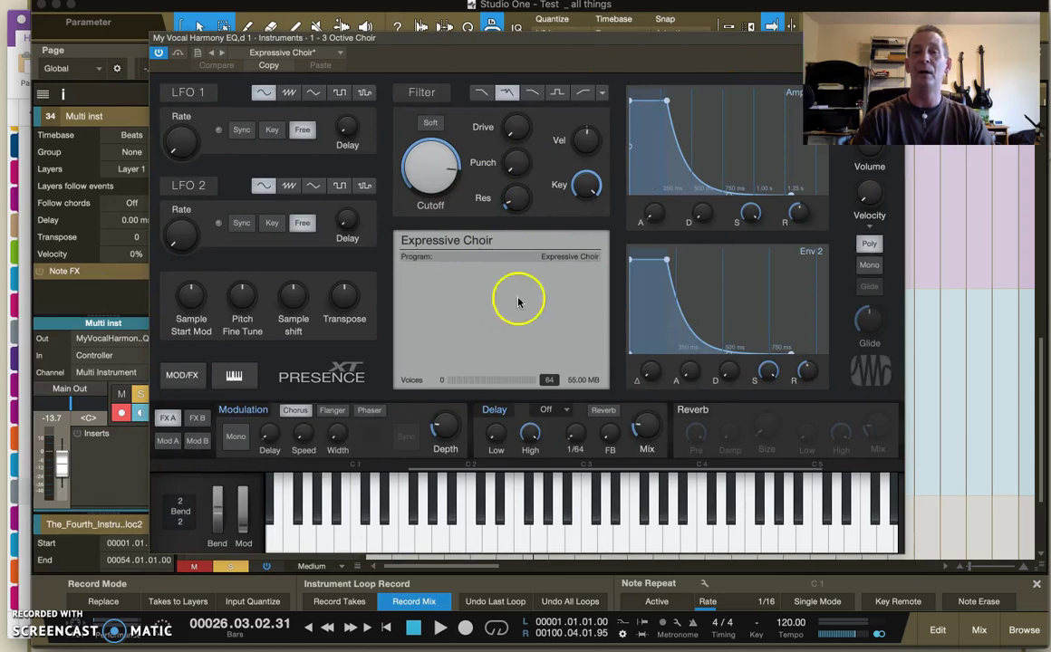
{"action": "left_click", "coordinate": [513, 161]}
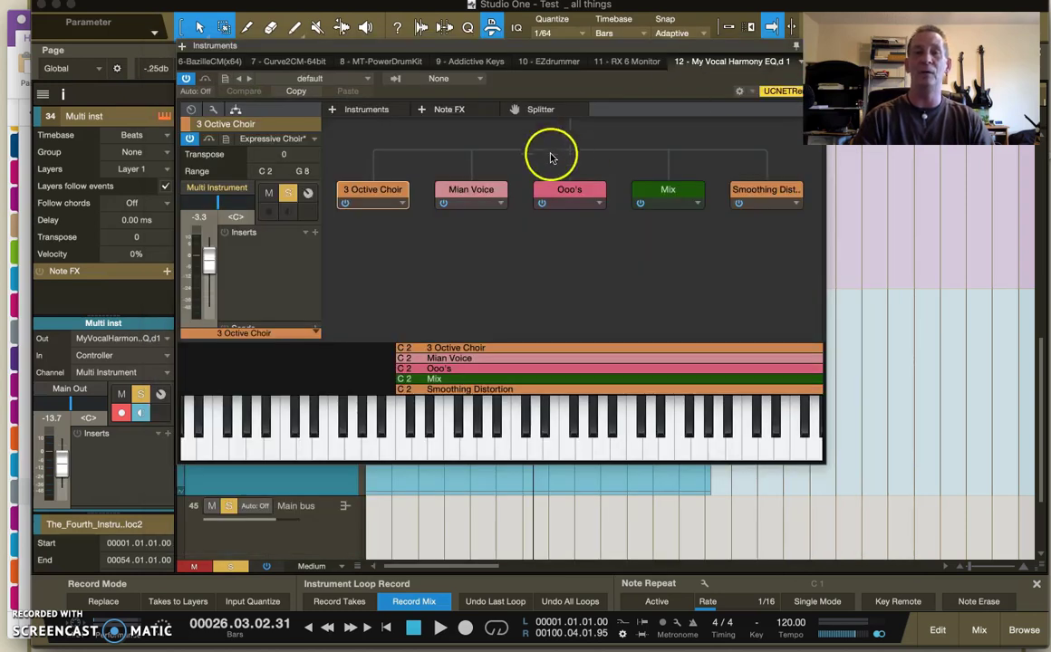
{"action": "left_click", "coordinate": [500, 203]}
{"action": "left_click", "coordinate": [499, 222]}
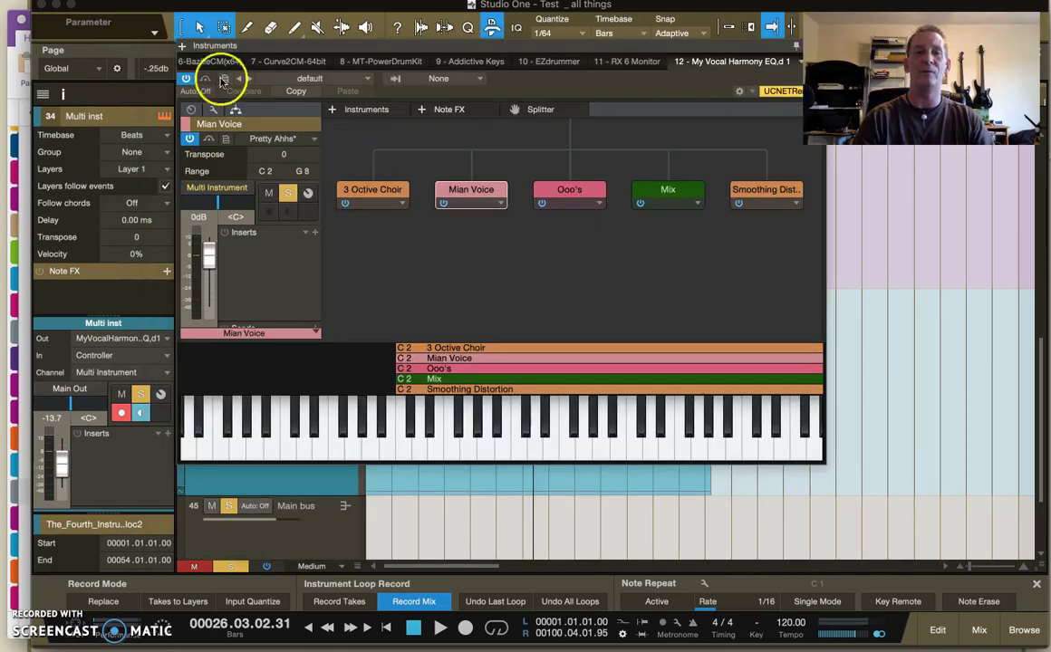
Step: Close the multi-instrument editor and select track 1, Test file, holding the Test file(7) event
{"action": "left_click", "coordinate": [815, 46]}
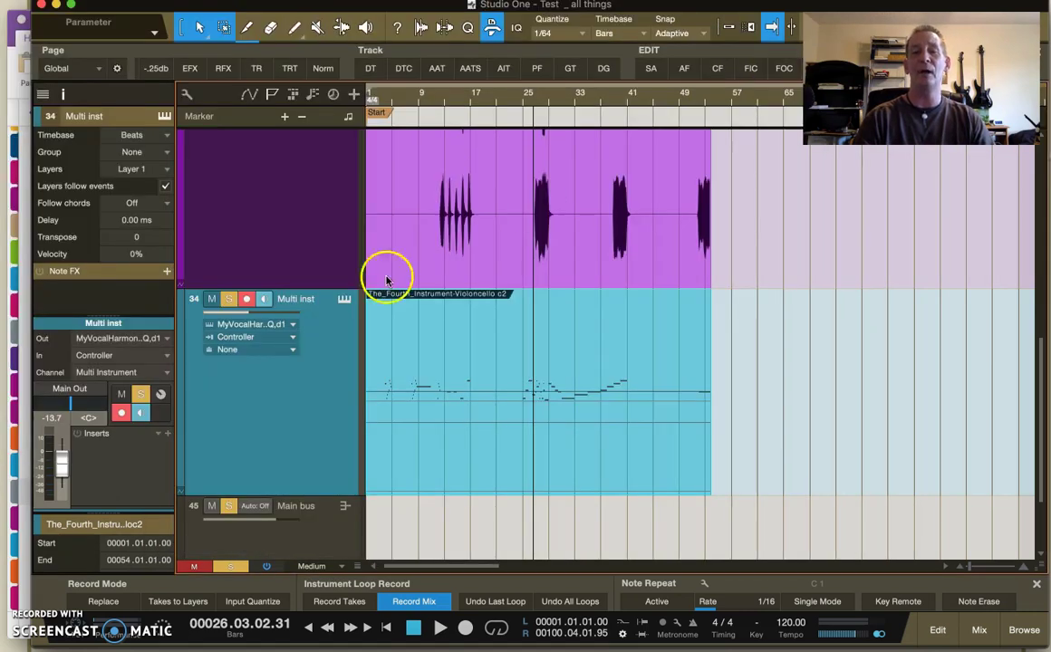
{"action": "scroll", "coordinate": [315, 221], "scroll_direction": "up", "scroll_amount": 5}
{"action": "left_click", "coordinate": [314, 222]}
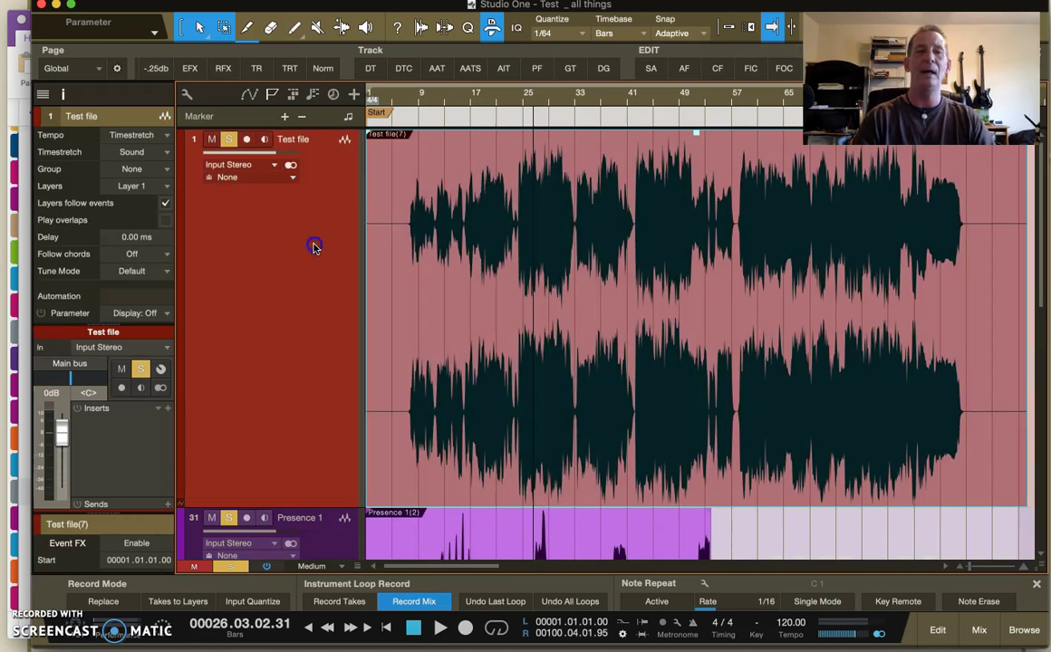